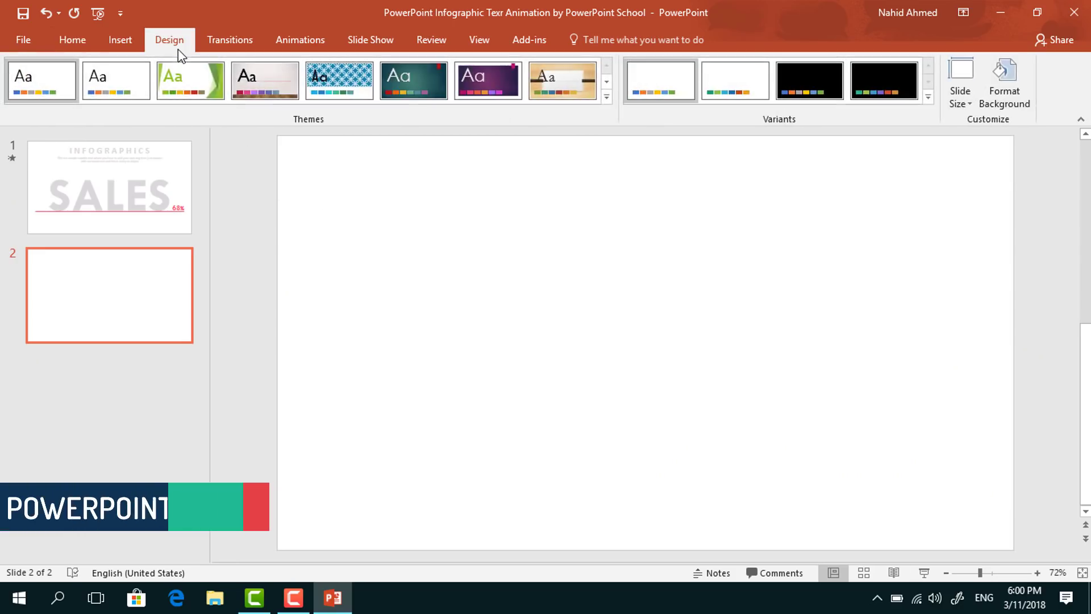
# Step: Give slide 2 a solid background fill in the recently used light grey
pyautogui.click(1005, 97)
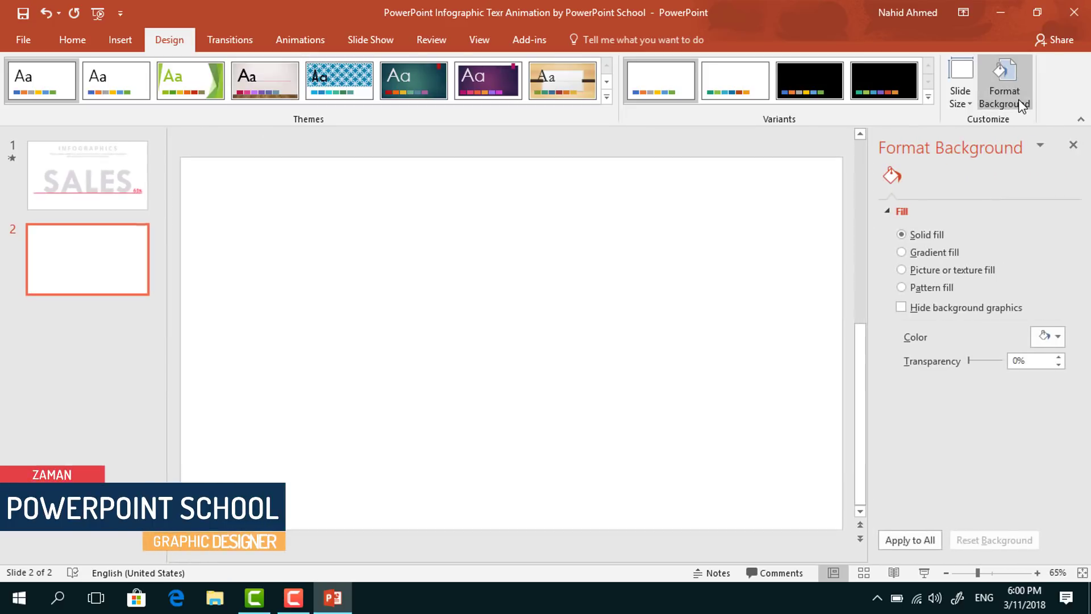
pyautogui.click(1058, 337)
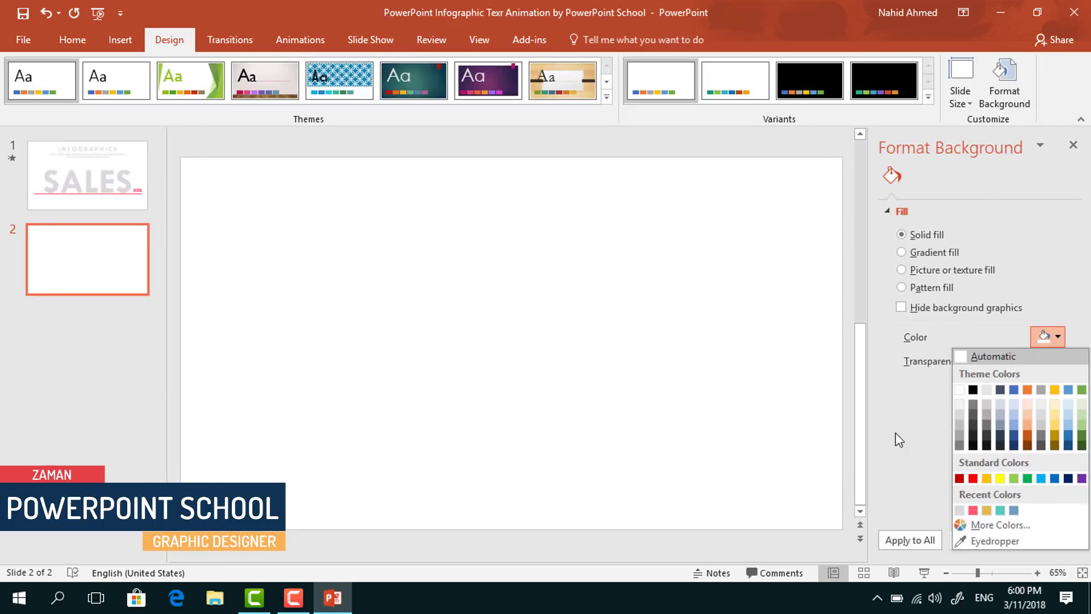
pyautogui.click(960, 512)
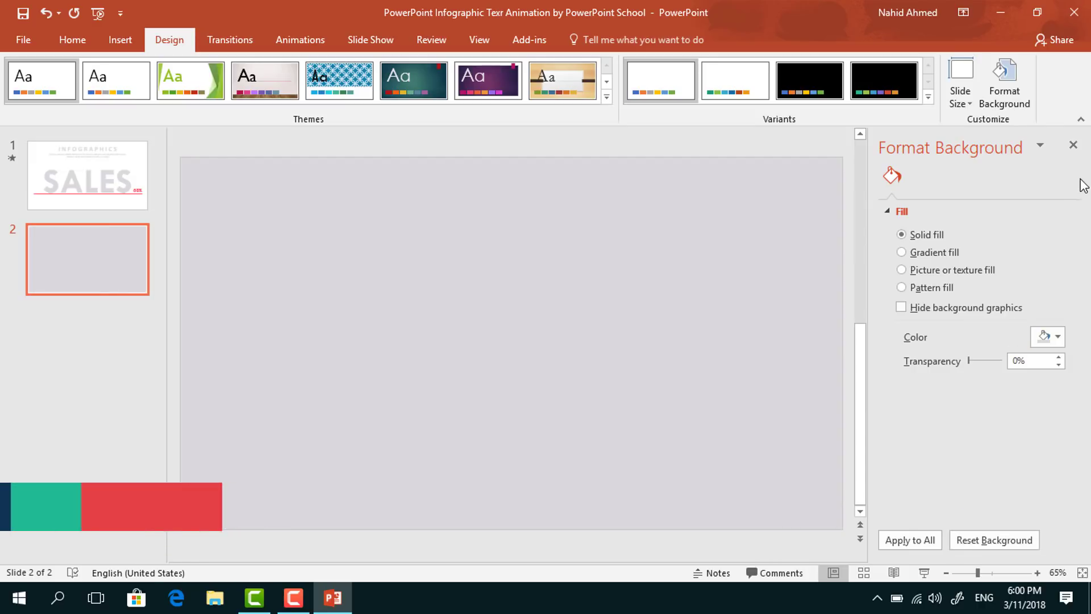
pyautogui.click(1073, 145)
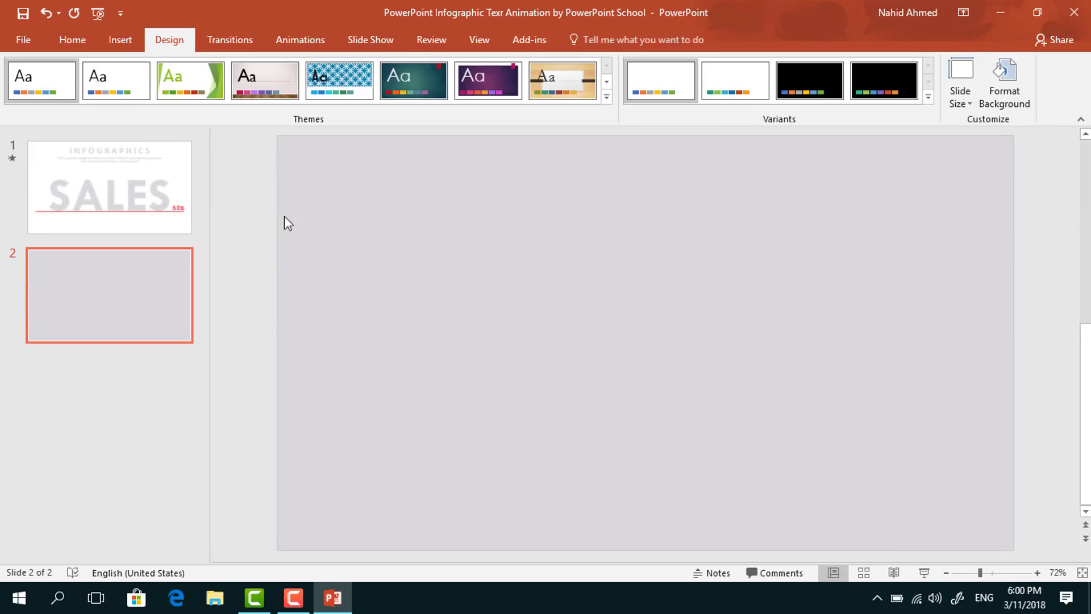
# Step: Draw a 13.33" by 7.5" rectangle that covers the whole of slide 2
pyautogui.click(65, 40)
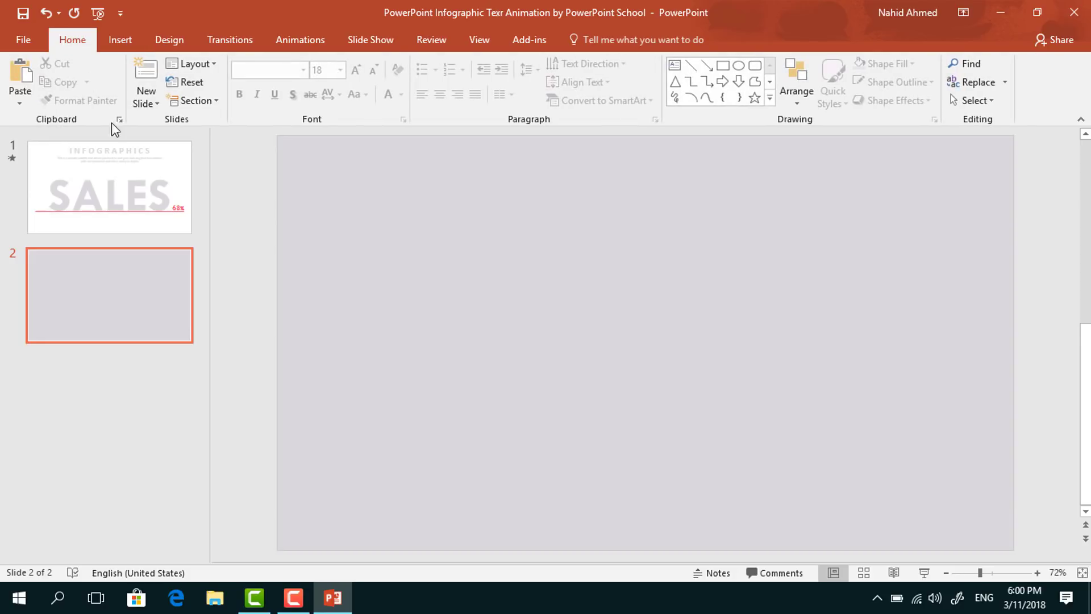
pyautogui.click(723, 66)
pyautogui.moveTo(277, 136)
pyautogui.mouseDown()
pyautogui.moveTo(455, 224)
pyautogui.moveTo(805, 345)
pyautogui.moveTo(1013, 549)
pyautogui.mouseUp()
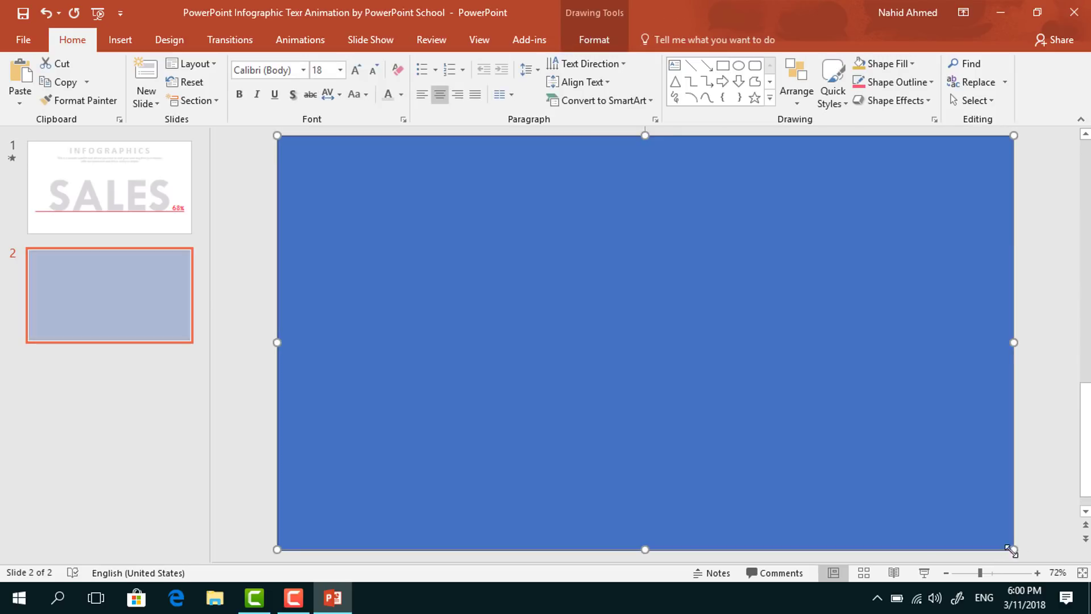
# Step: Fill the full-slide rectangle with white and remove its outline
pyautogui.click(594, 39)
pyautogui.click(397, 63)
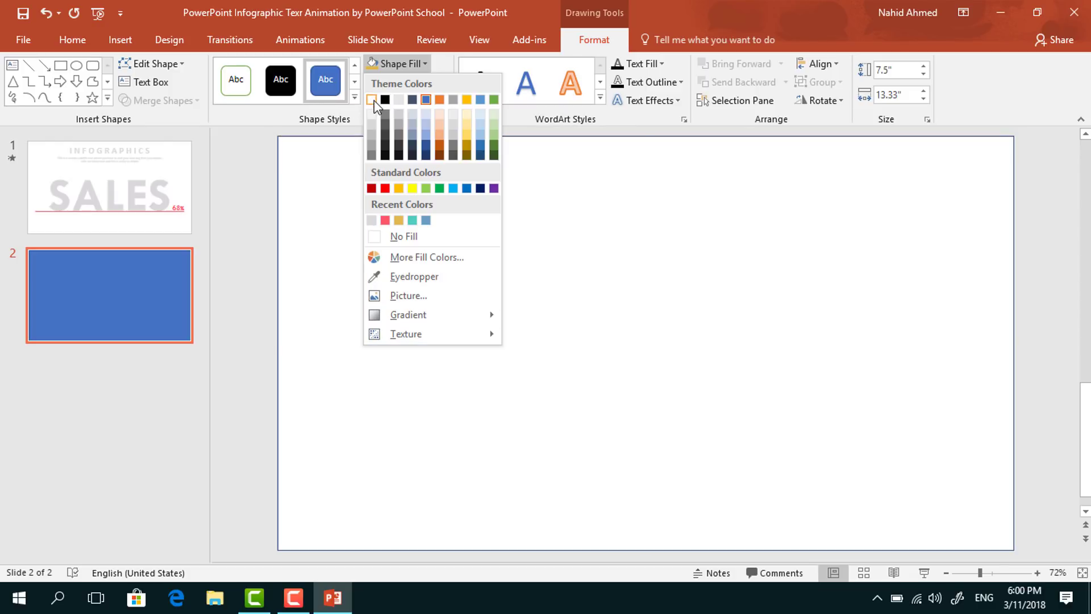
pyautogui.click(372, 100)
pyautogui.click(444, 82)
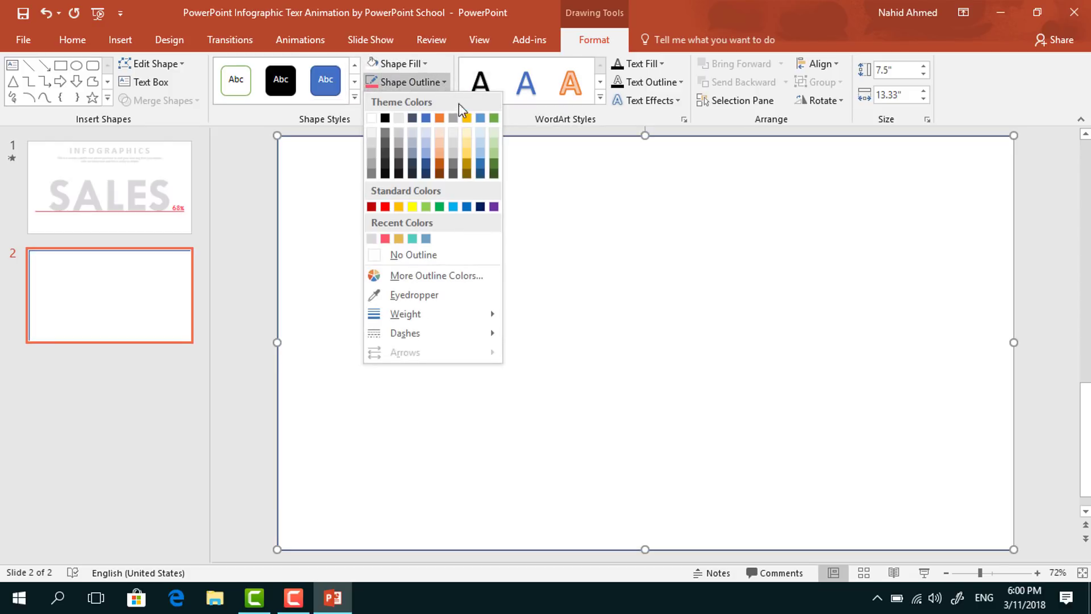
pyautogui.click(401, 253)
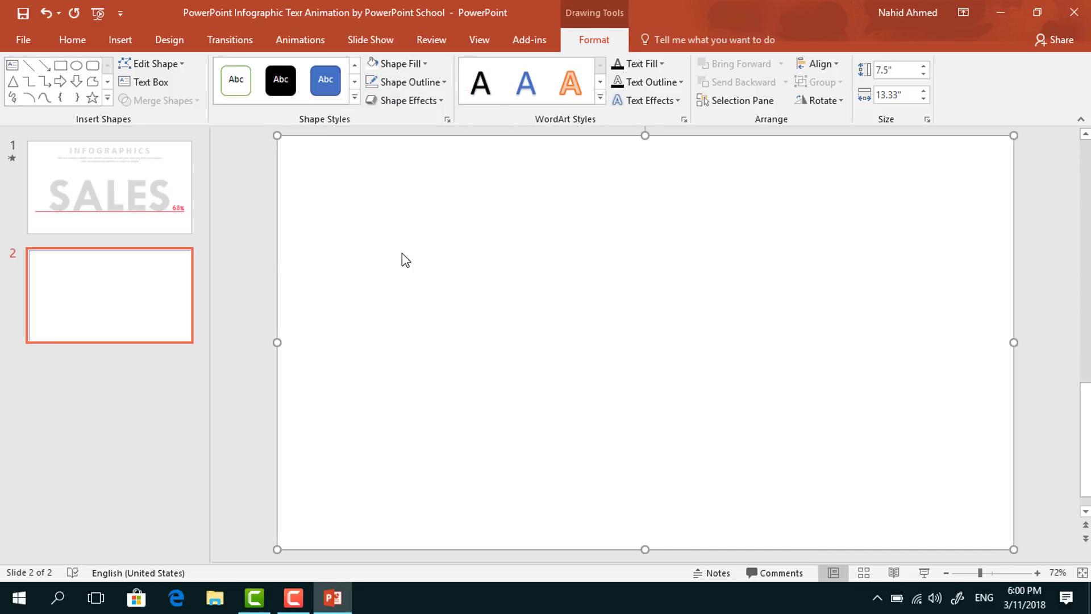
pyautogui.click(263, 259)
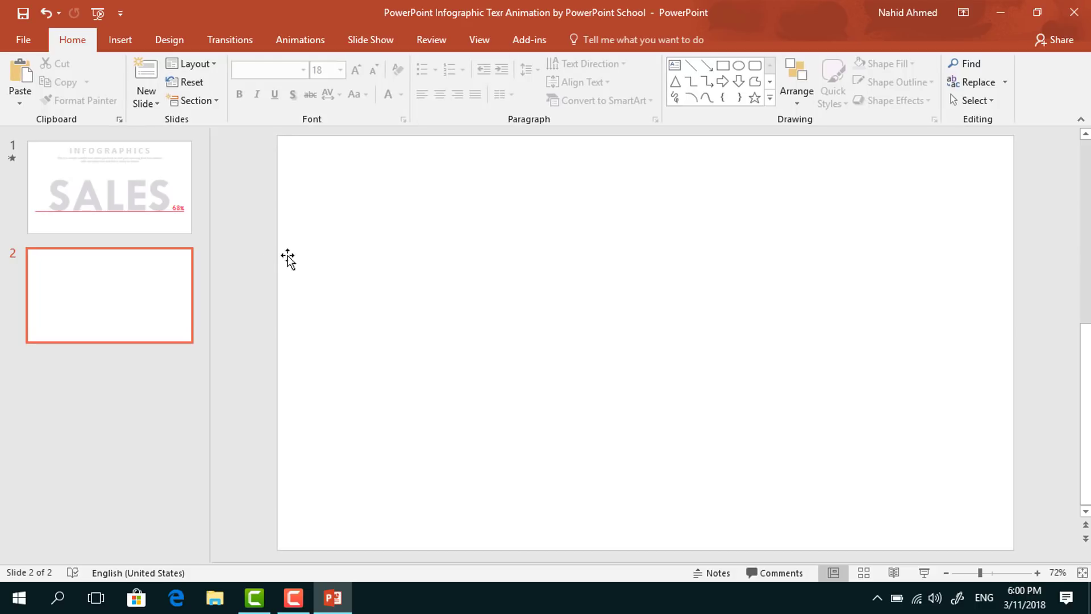
# Step: Add a wide text box across the middle and lower part of the slide containing the word SALES
pyautogui.click(675, 67)
pyautogui.moveTo(288, 239)
pyautogui.mouseDown()
pyautogui.moveTo(784, 383)
pyautogui.moveTo(1003, 524)
pyautogui.mouseUp()
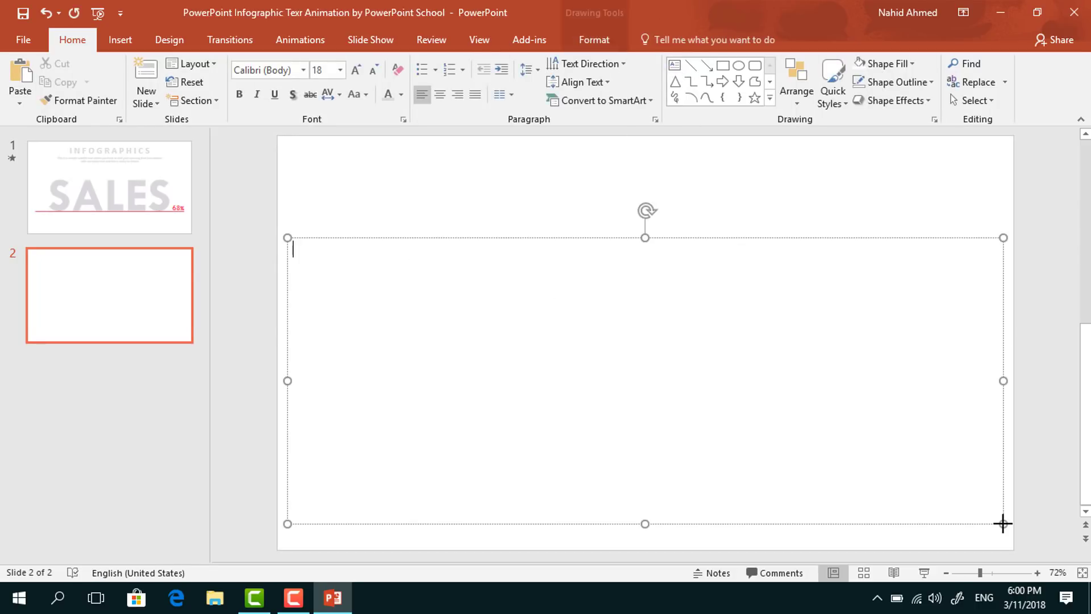
pyautogui.write('SAL')
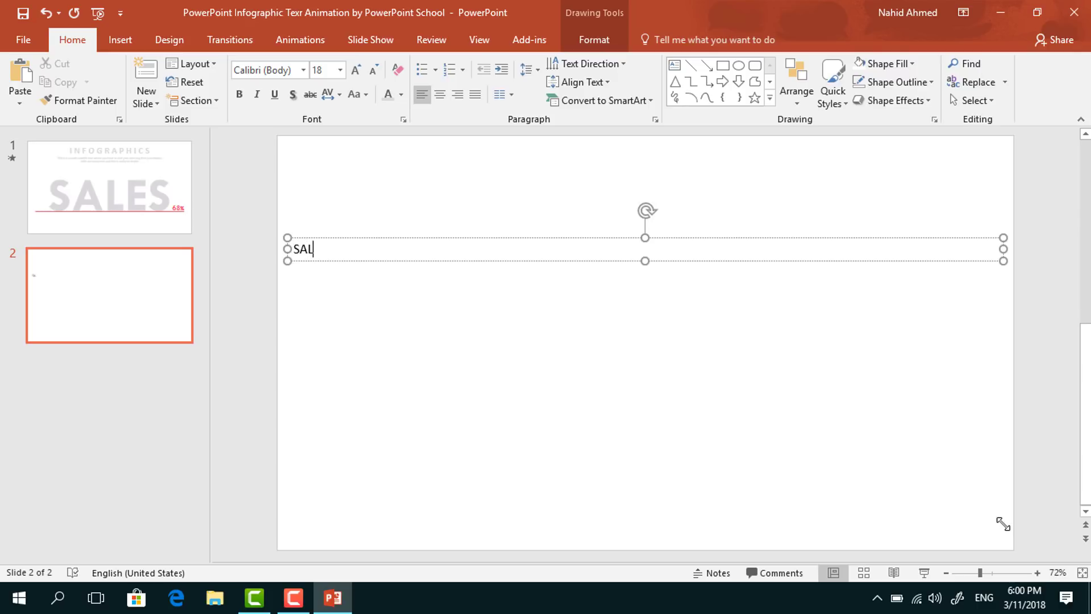
pyautogui.write('ES')
# Step: Format the SALES text in bold Tw Cen MT and centre it in its box
pyautogui.hotkey('ctrl', 'a')
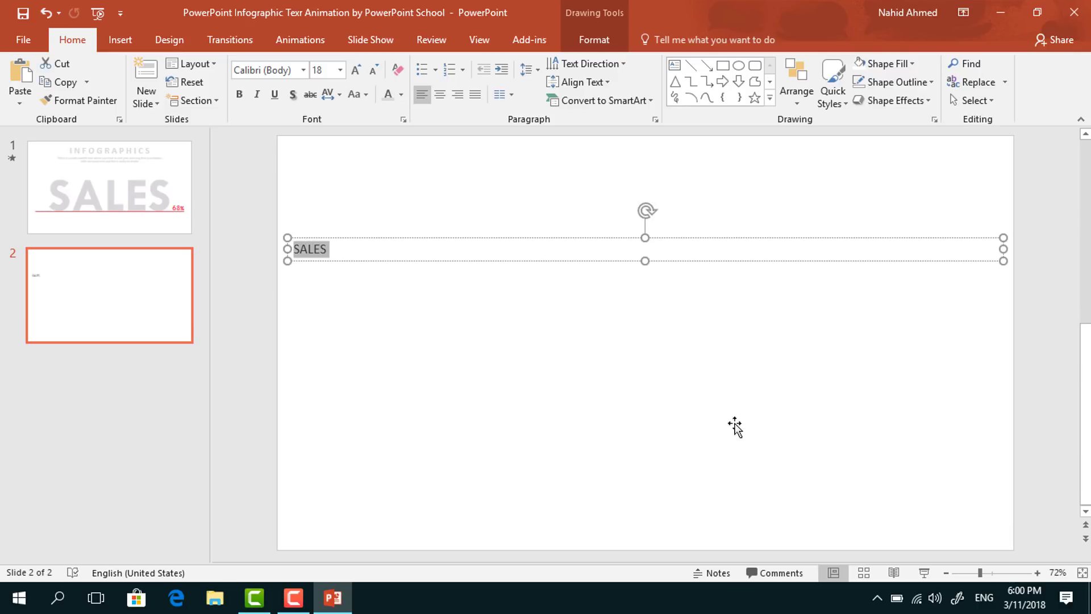
pyautogui.click(278, 77)
pyautogui.write('Tw Cen MT')
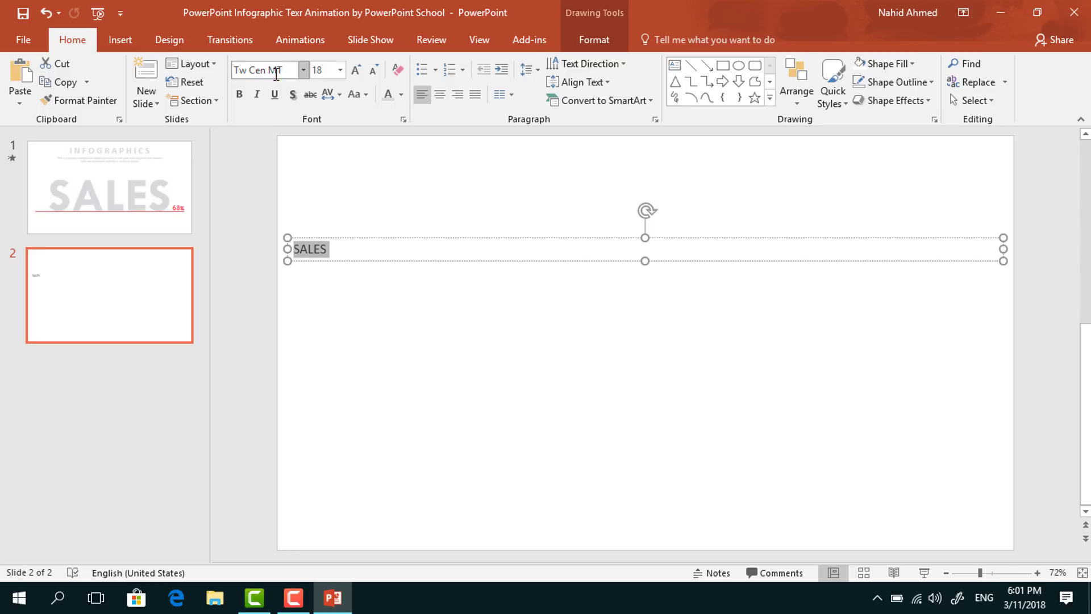
pyautogui.press('Return')
pyautogui.click(239, 94)
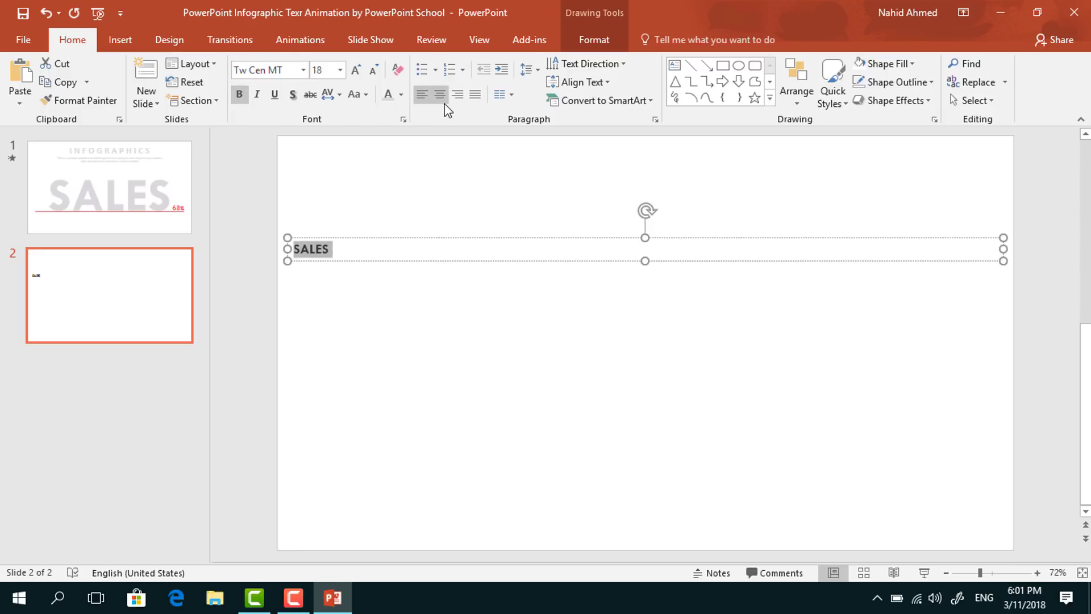
pyautogui.click(442, 101)
# Step: Set the SALES text size to 270 and move its text box slightly down
pyautogui.click(328, 74)
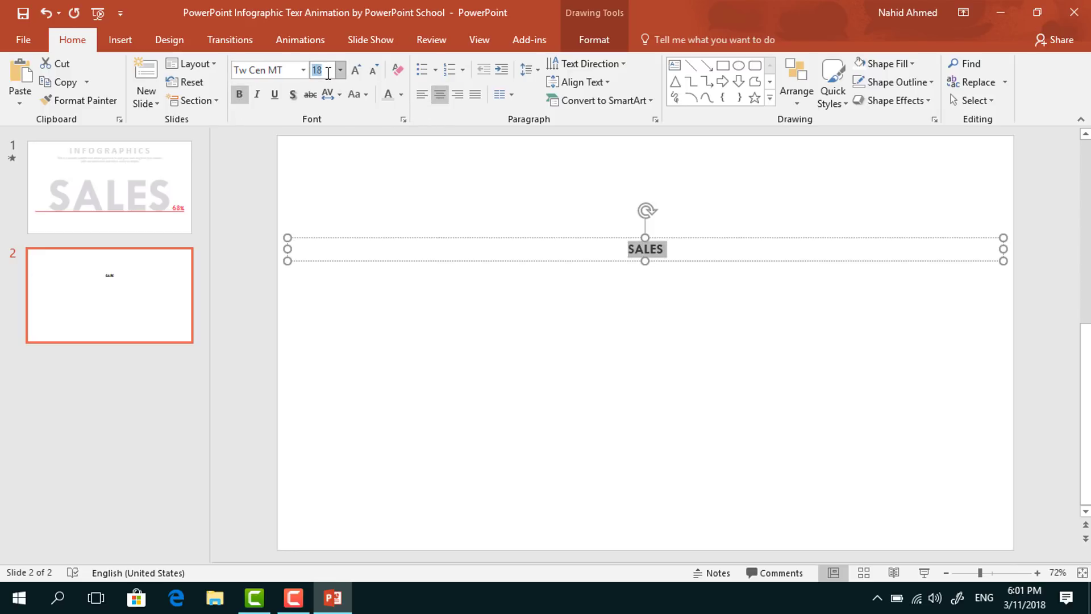
pyautogui.write('270')
pyautogui.press('Return')
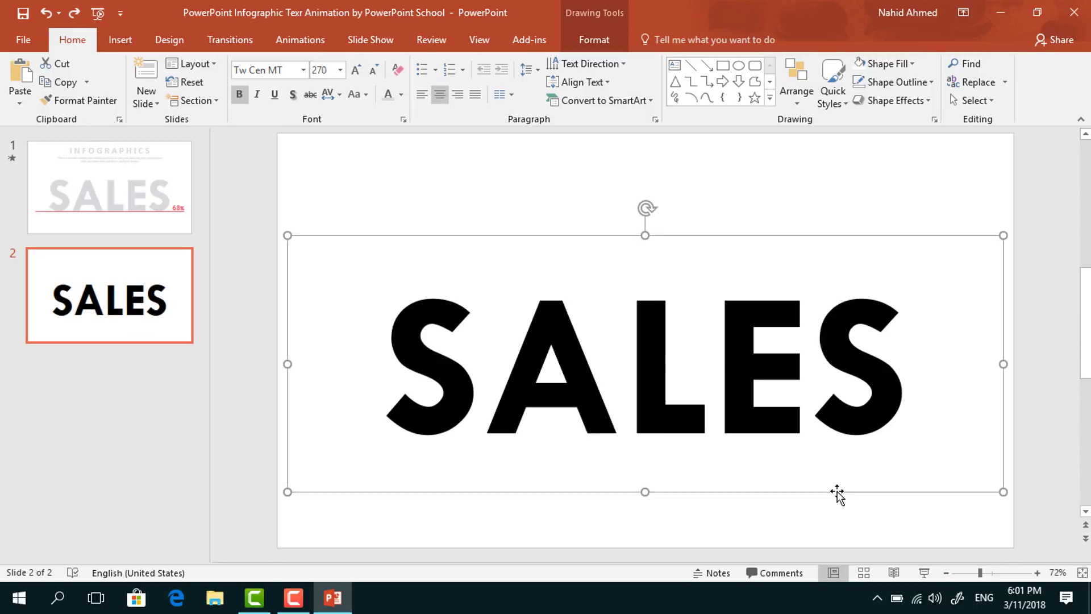
pyautogui.moveTo(835, 492); pyautogui.dragTo(835, 495)
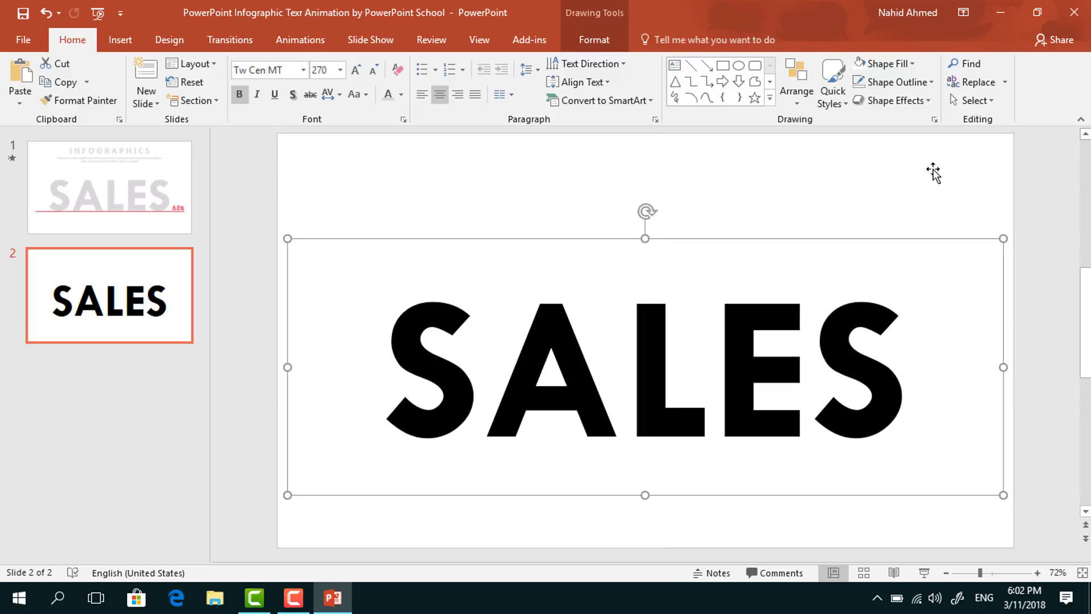
# Step: Merge the white rectangle and the SALES text box with Combine to cut the letters out of the rectangle
pyautogui.click(932, 170)
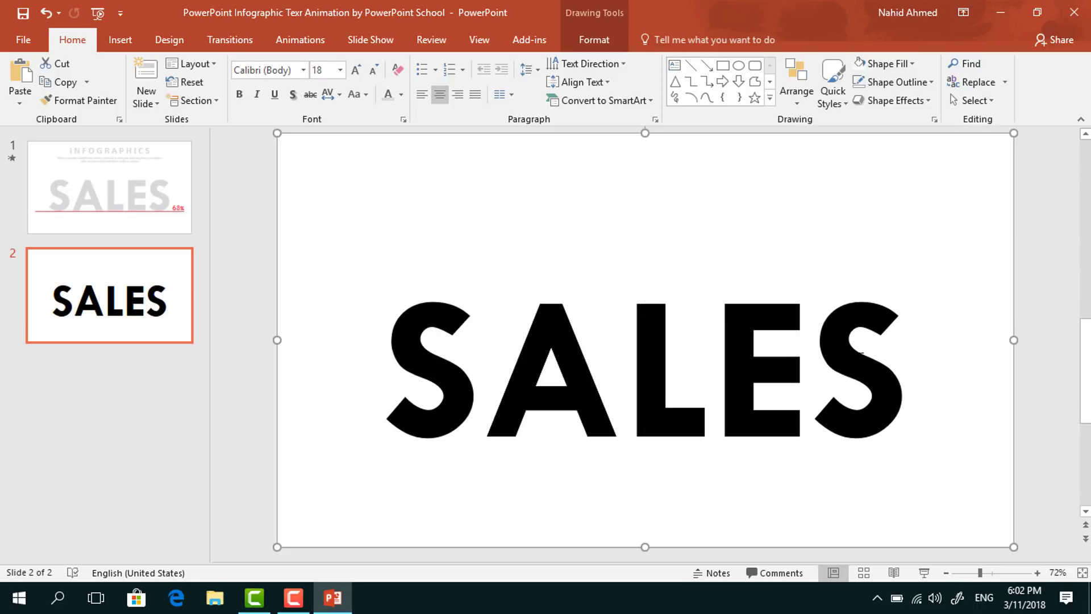
pyautogui.hotkey('ctrl', 'a')
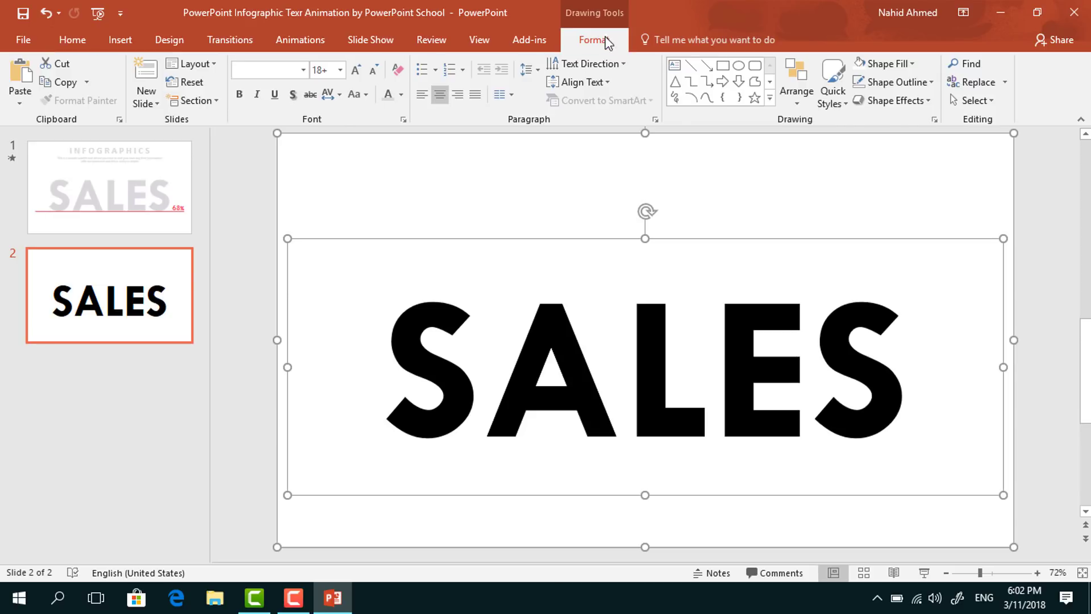
pyautogui.click(585, 40)
pyautogui.click(192, 95)
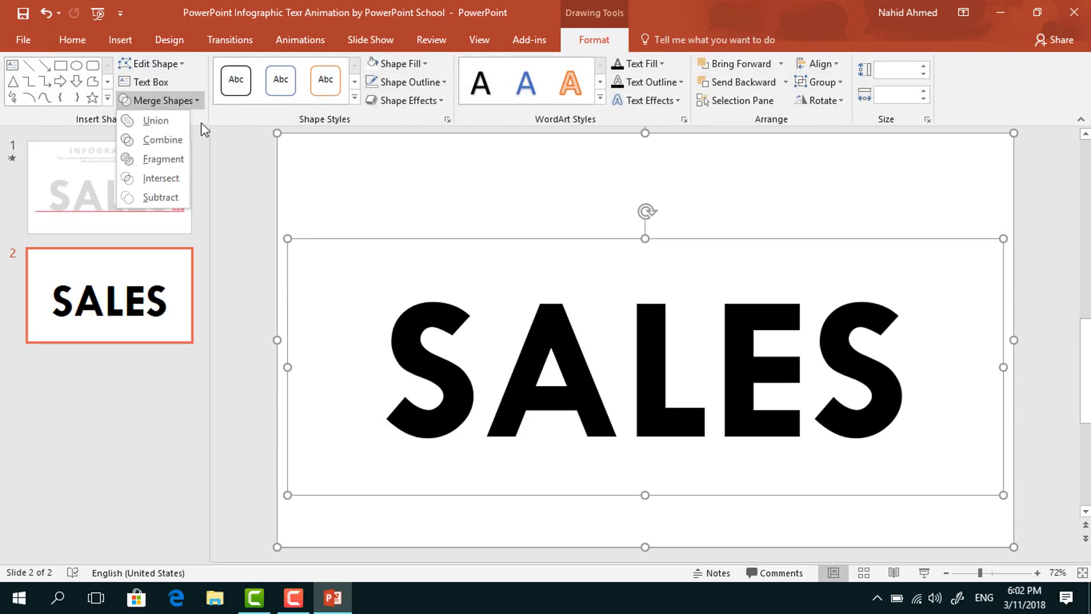
pyautogui.click(174, 138)
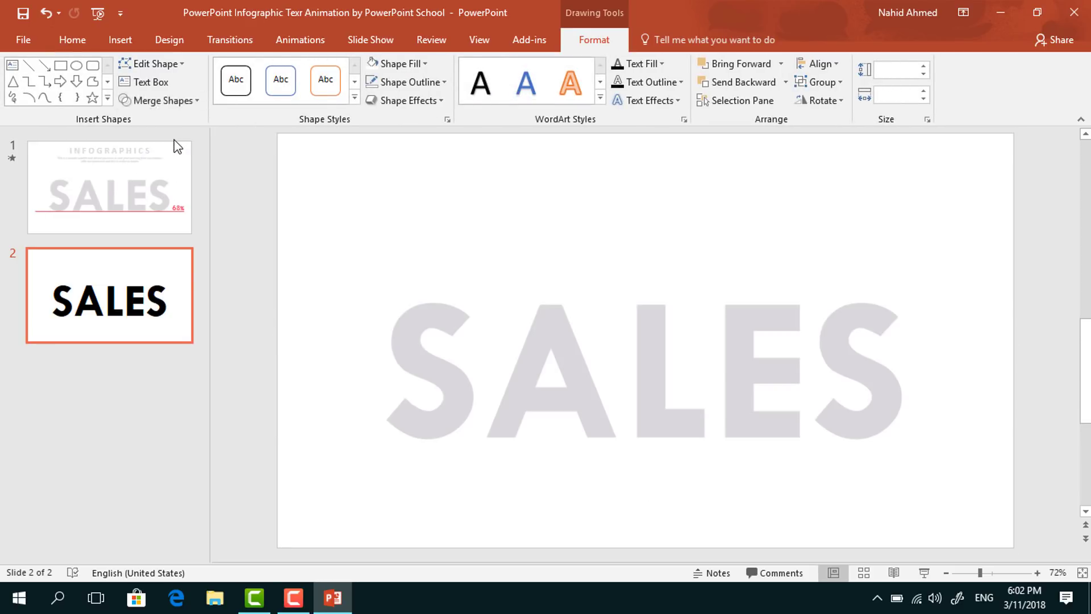
pyautogui.click(263, 281)
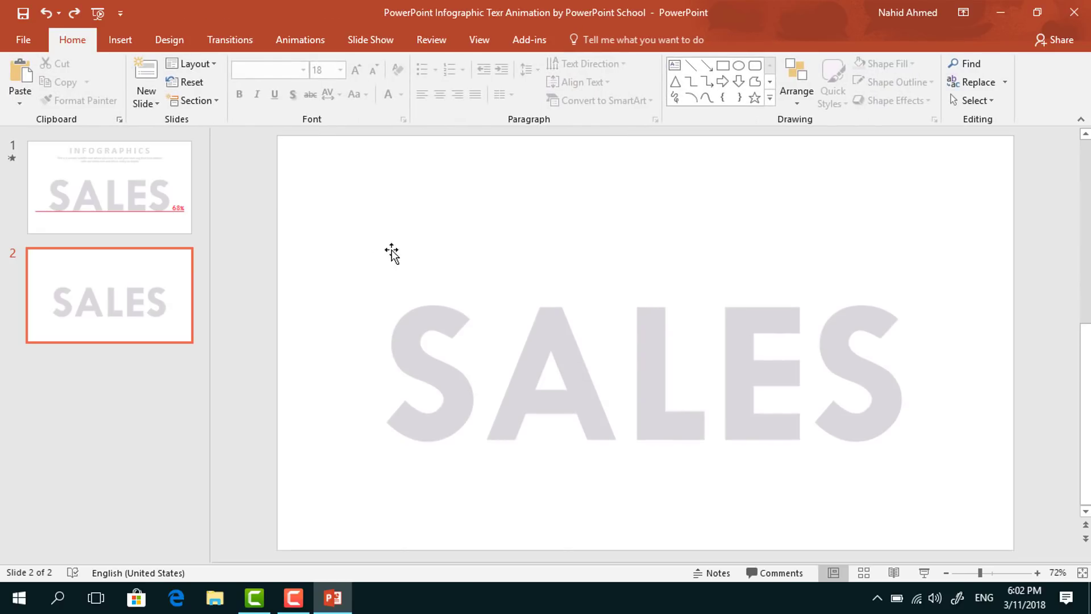
# Step: Draw a horizontal line about 11.65" long just below the SALES letters and give it a 3 pt teal outline
pyautogui.click(691, 65)
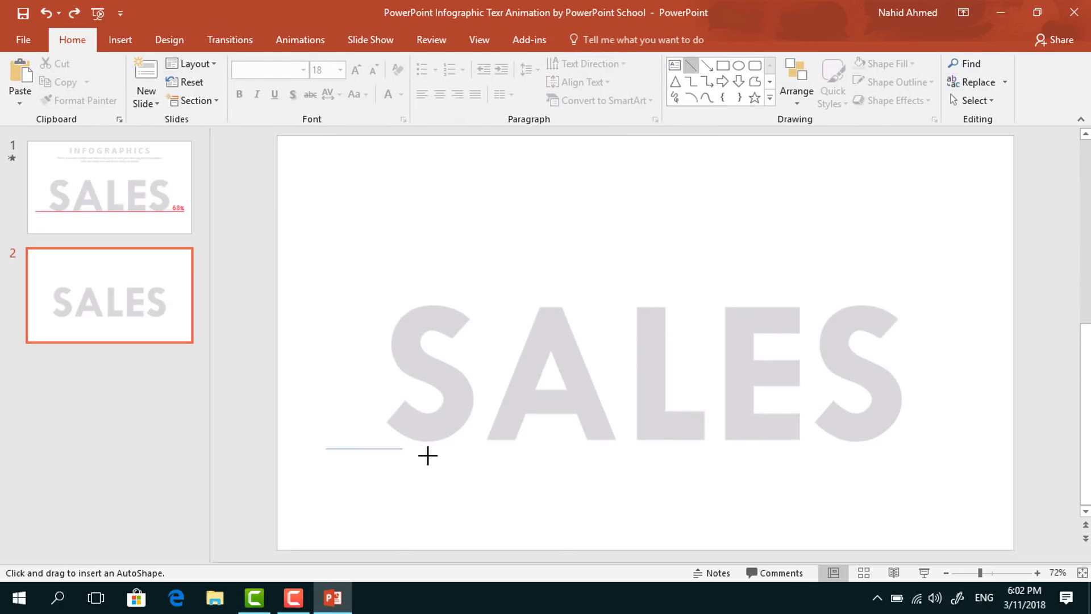
pyautogui.moveTo(428, 454)
pyautogui.mouseDown()
pyautogui.moveTo(616, 455)
pyautogui.moveTo(790, 438)
pyautogui.moveTo(881, 455)
pyautogui.moveTo(969, 449)
pyautogui.mouseUp()
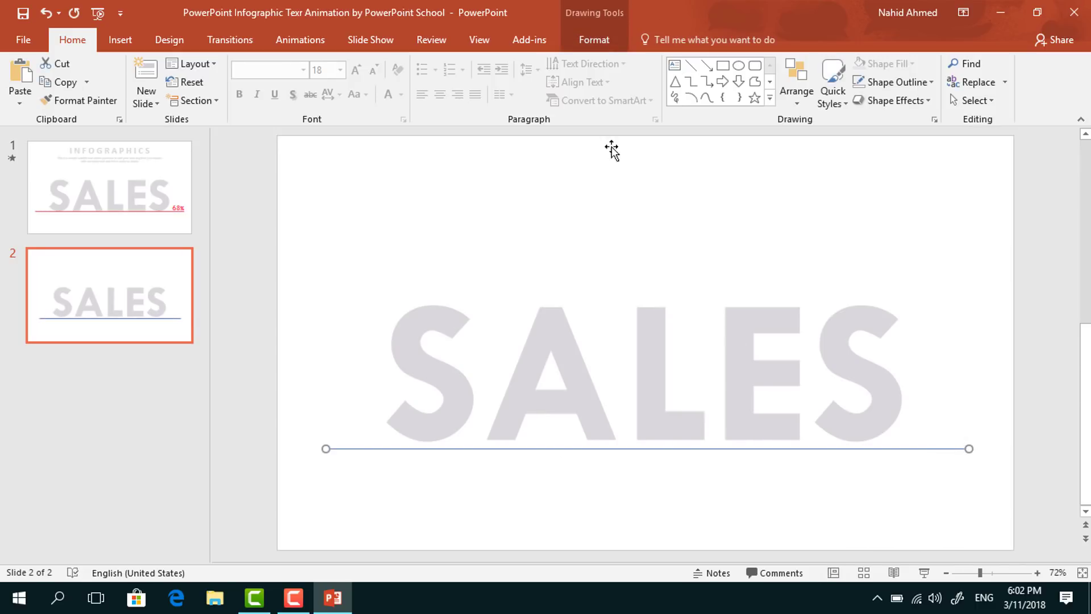
pyautogui.click(594, 39)
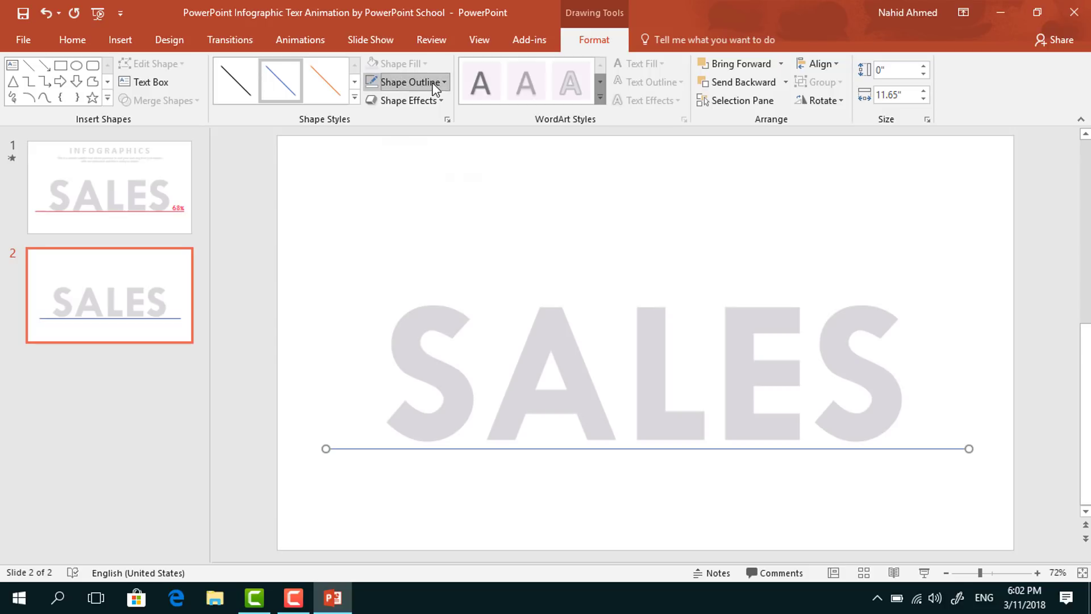
pyautogui.click(409, 81)
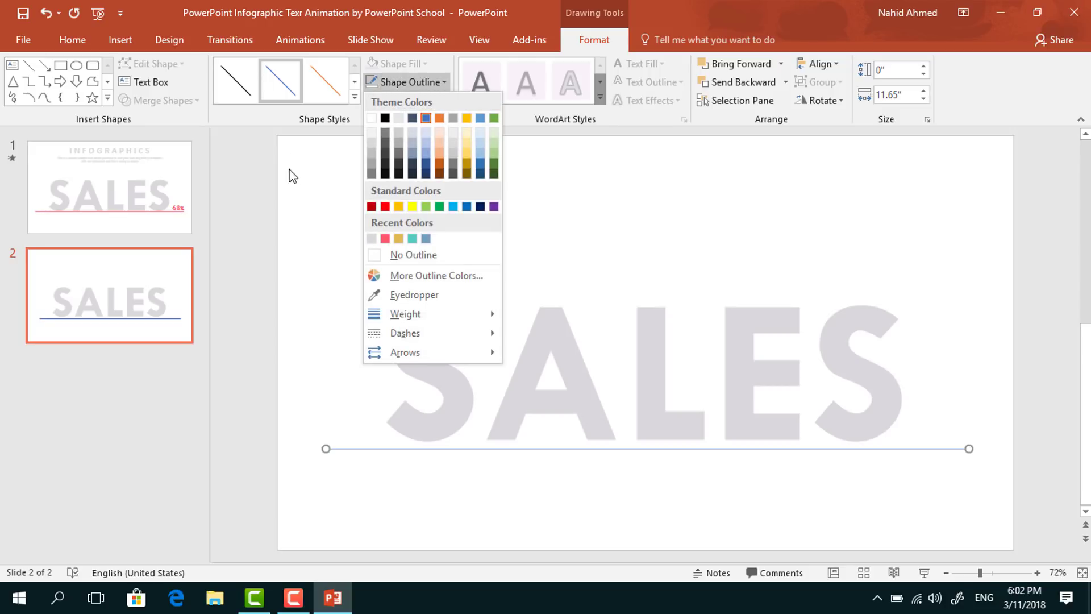
pyautogui.click(413, 238)
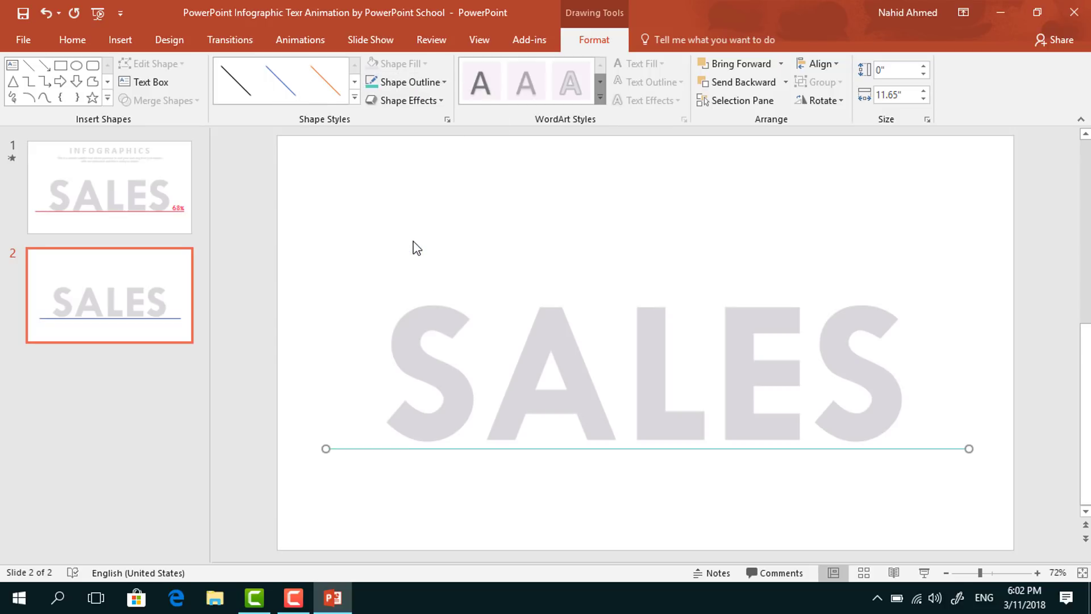
pyautogui.click(431, 85)
pyautogui.moveTo(428, 313)
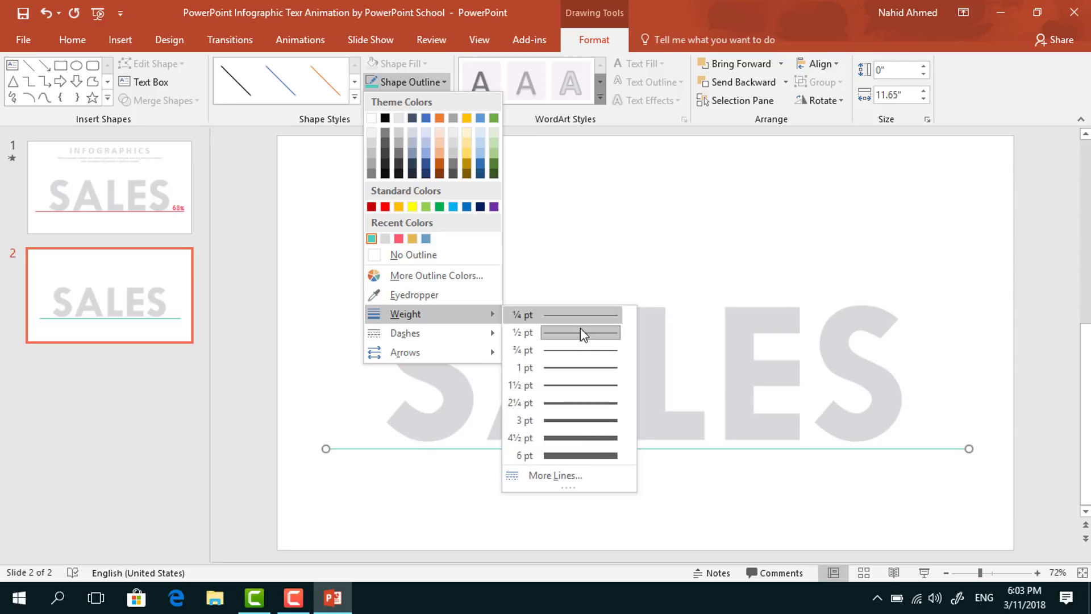
pyautogui.click(598, 422)
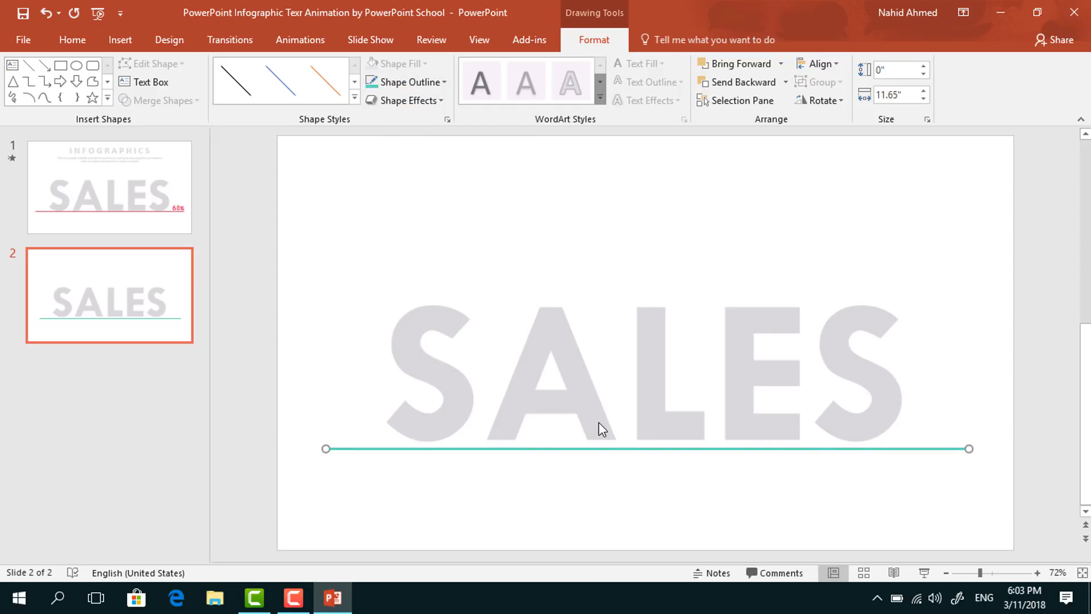
# Step: Set both the cap type and the join type of the teal line to Round
pyautogui.click(449, 122)
pyautogui.click(1058, 419)
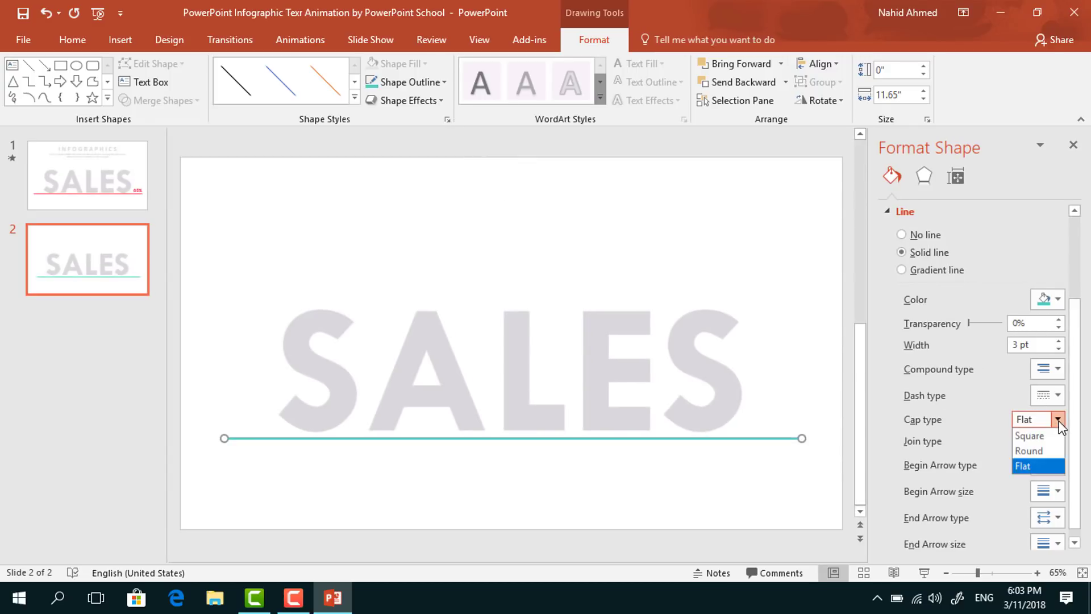
pyautogui.click(1056, 453)
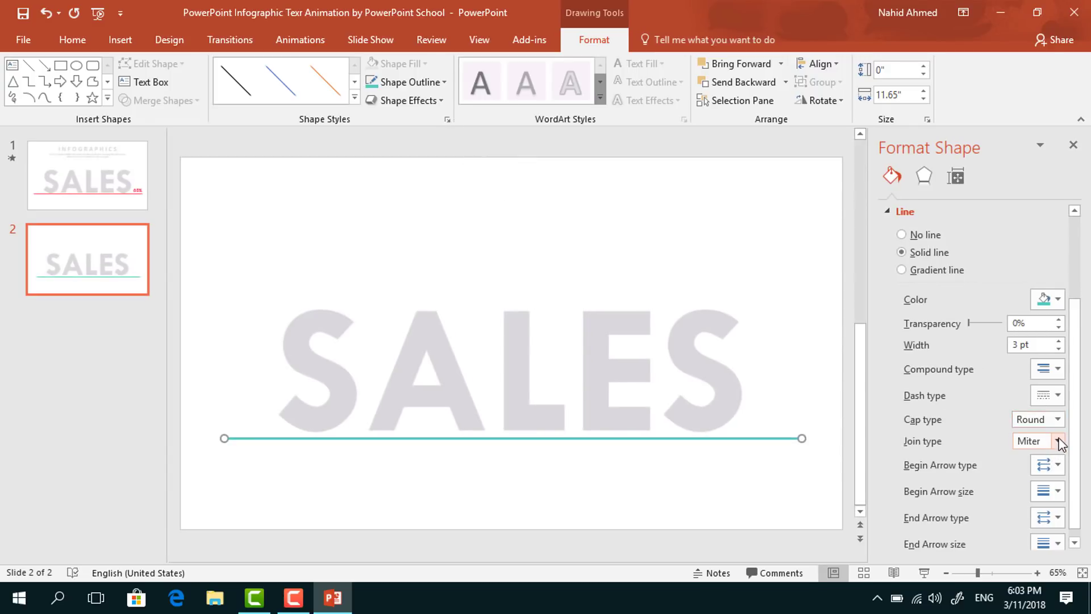
pyautogui.click(1058, 441)
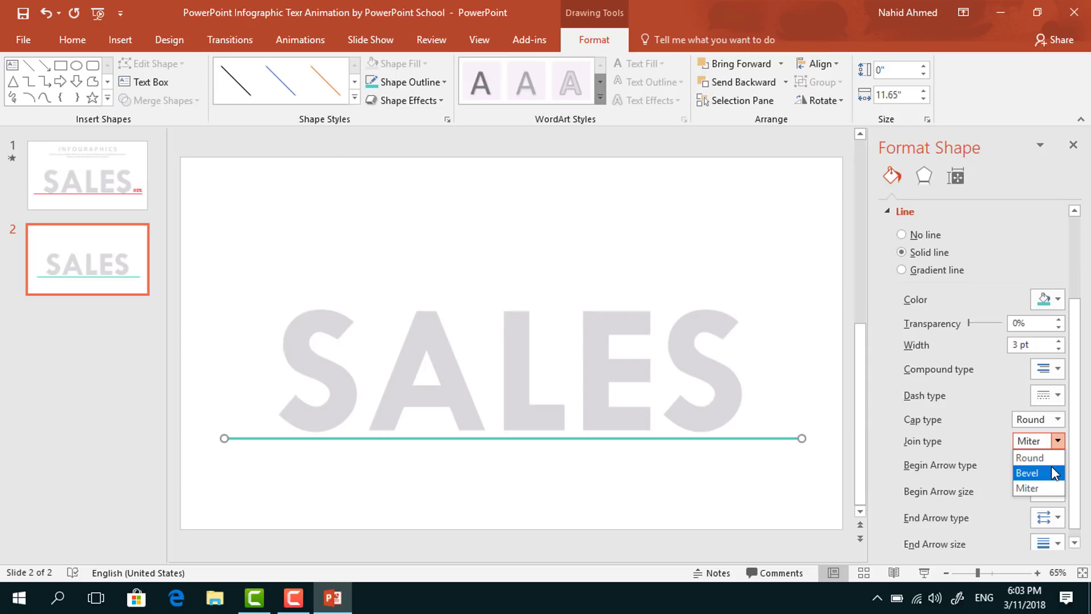
pyautogui.click(1040, 457)
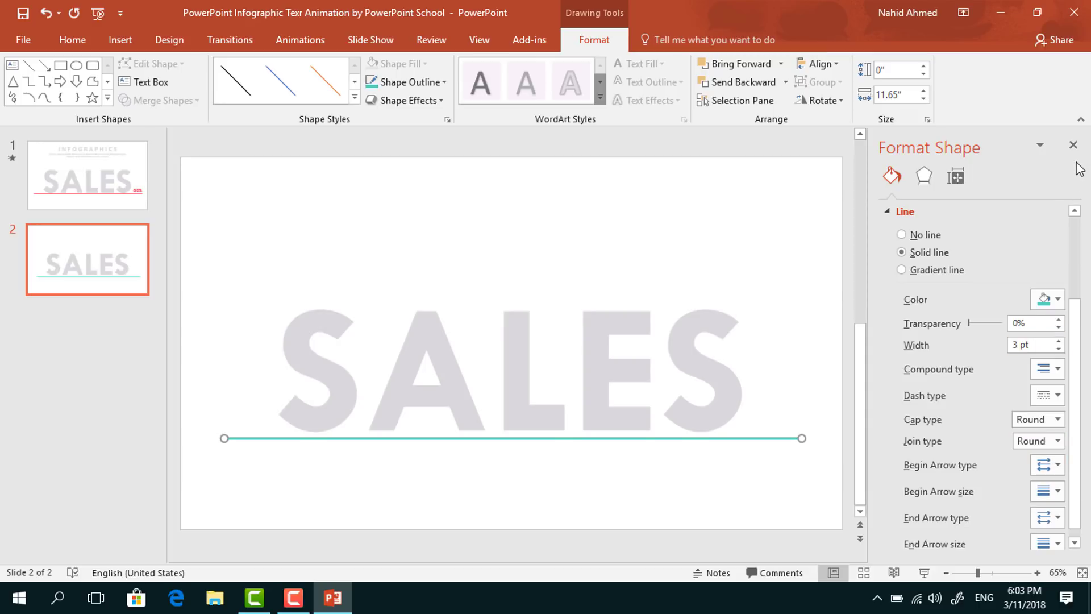
pyautogui.click(1072, 143)
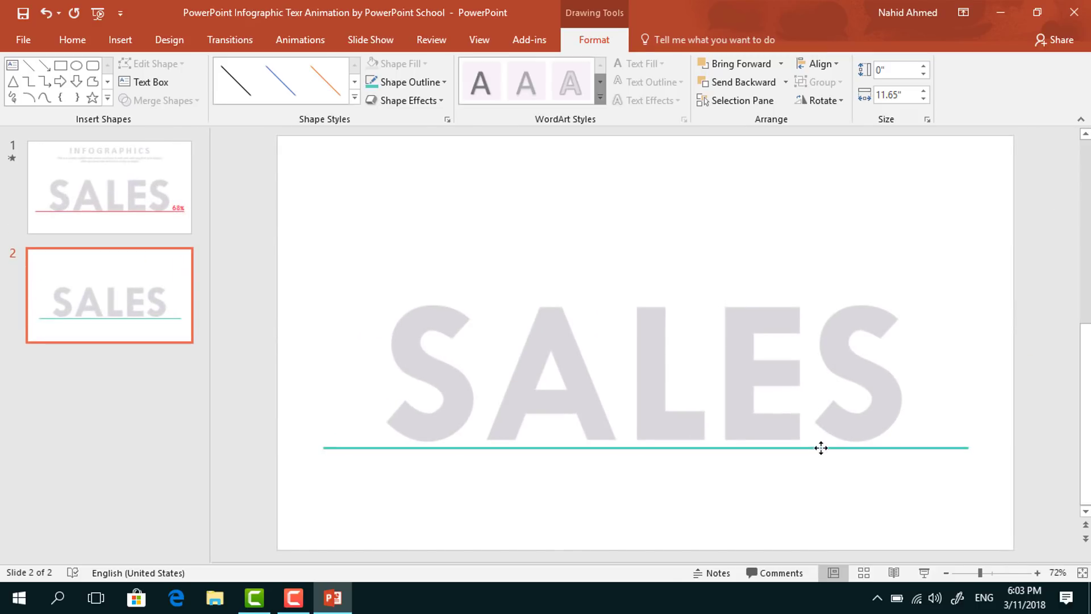
# Step: Move the teal line up to the base of the SALES letters and add a text box reading 68% above its right end
pyautogui.moveTo(821, 447)
pyautogui.mouseDown()
pyautogui.moveTo(835, 444)
pyautogui.moveTo(818, 440)
pyautogui.mouseUp()
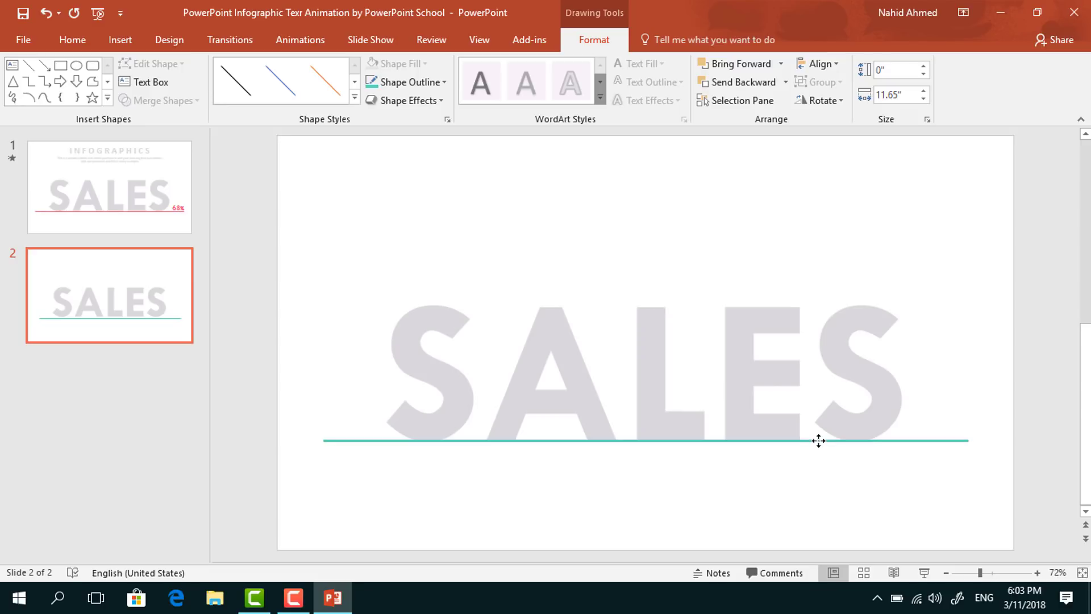
pyautogui.click(255, 251)
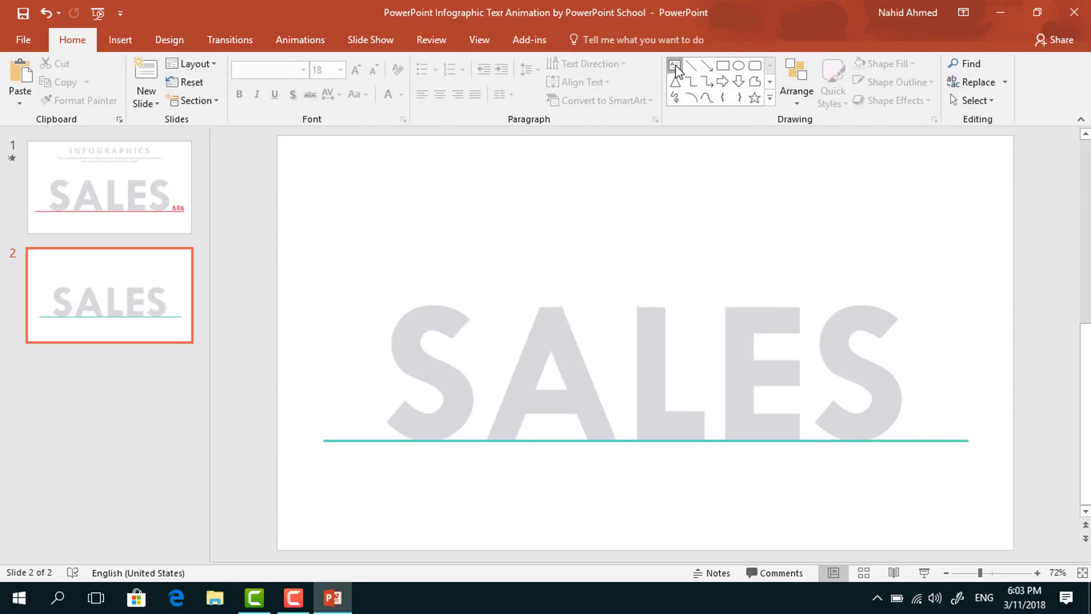
pyautogui.click(676, 67)
pyautogui.moveTo(917, 394); pyautogui.dragTo(973, 440)
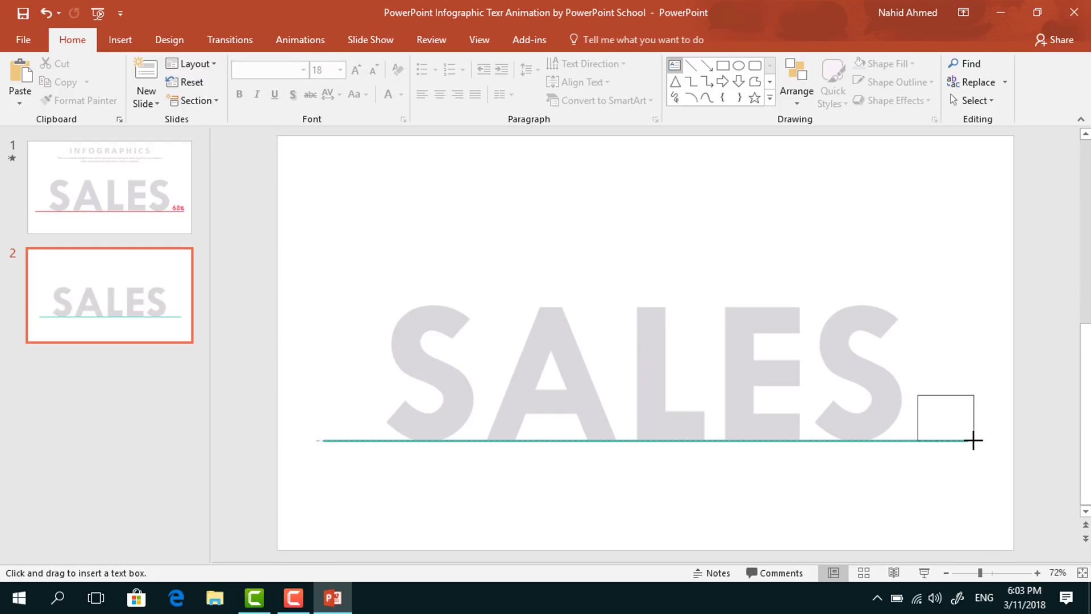
pyautogui.write('68%')
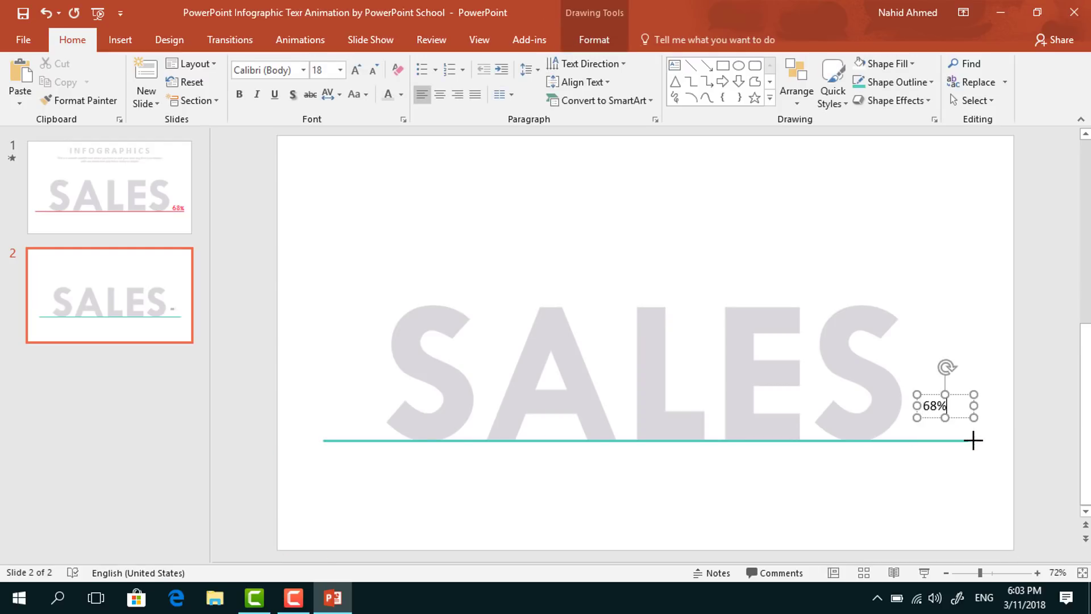
# Step: Format the 68% text in bold Tw Cen MT at size 36
pyautogui.hotkey('ctrl', 'a')
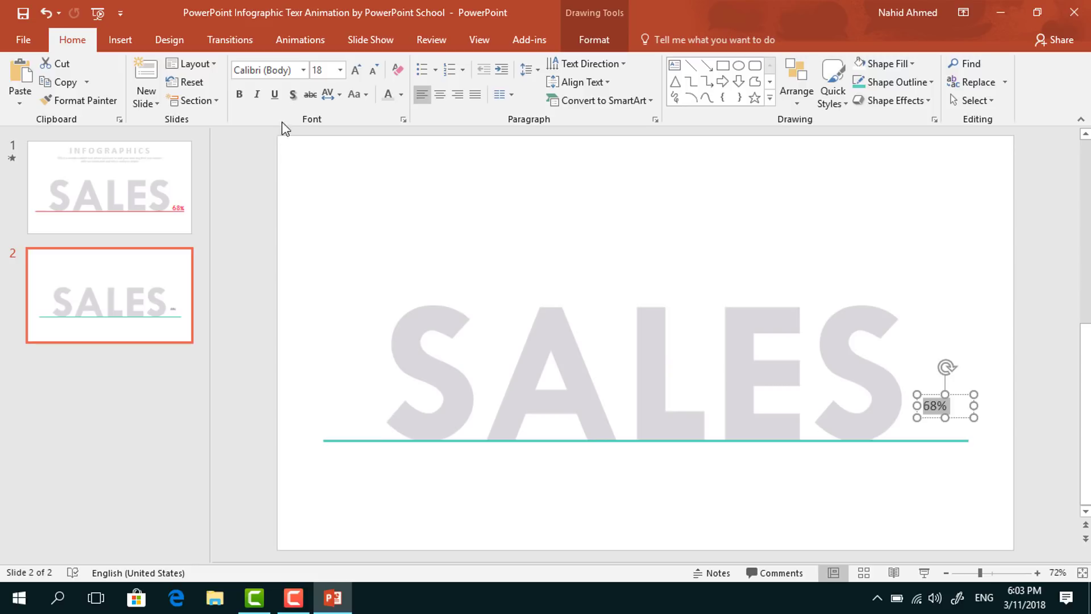
pyautogui.click(277, 71)
pyautogui.write('Tw Cen MT')
pyautogui.press('Return')
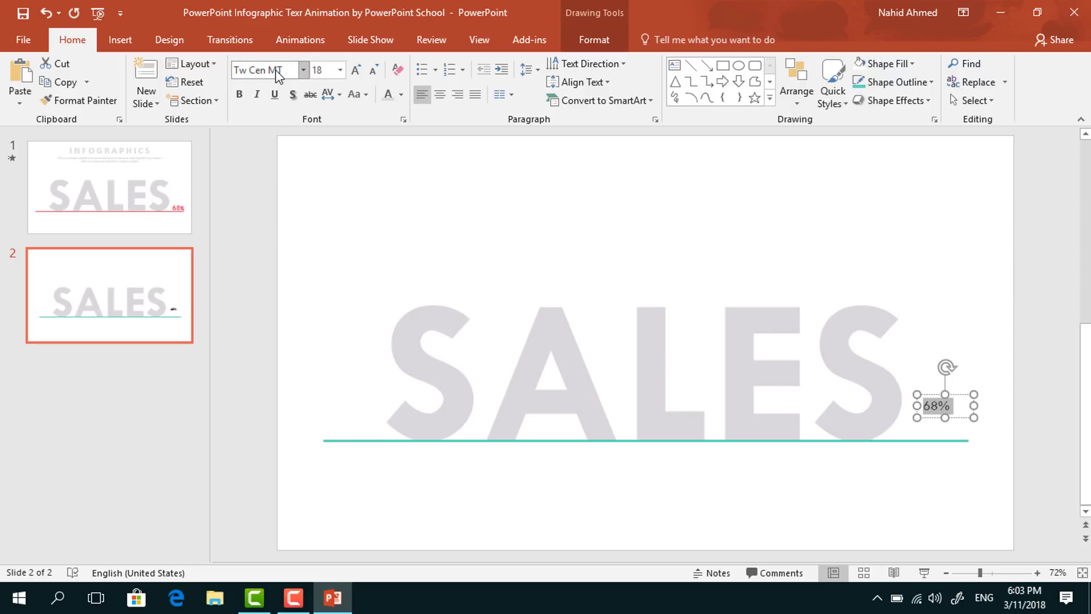
pyautogui.click(238, 95)
pyautogui.click(356, 70)
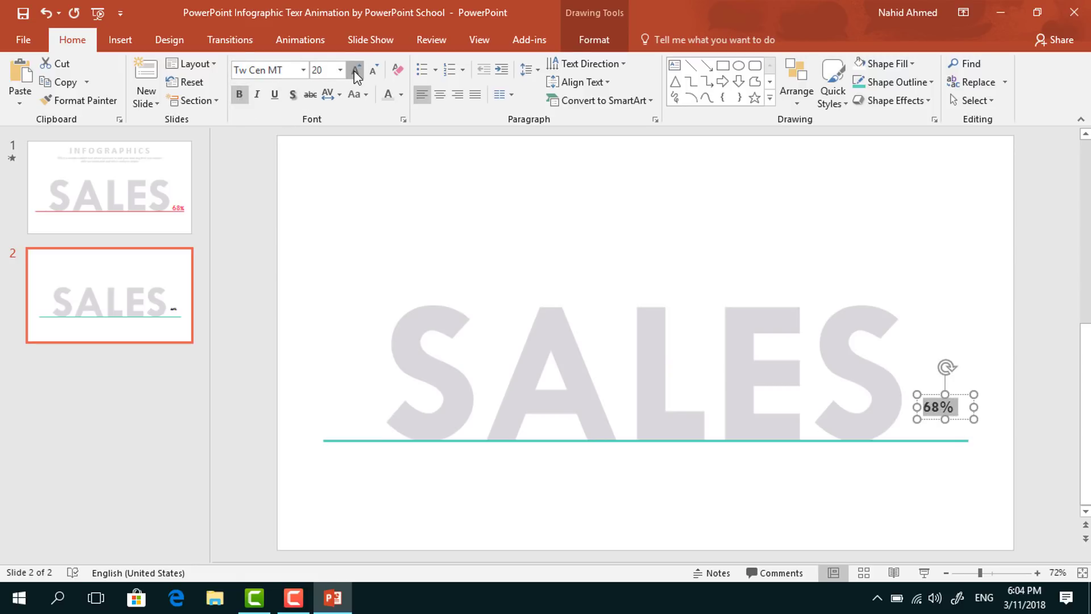
pyautogui.click(355, 70)
pyautogui.click(355, 70)
pyautogui.click(355, 70)
pyautogui.click(355, 71)
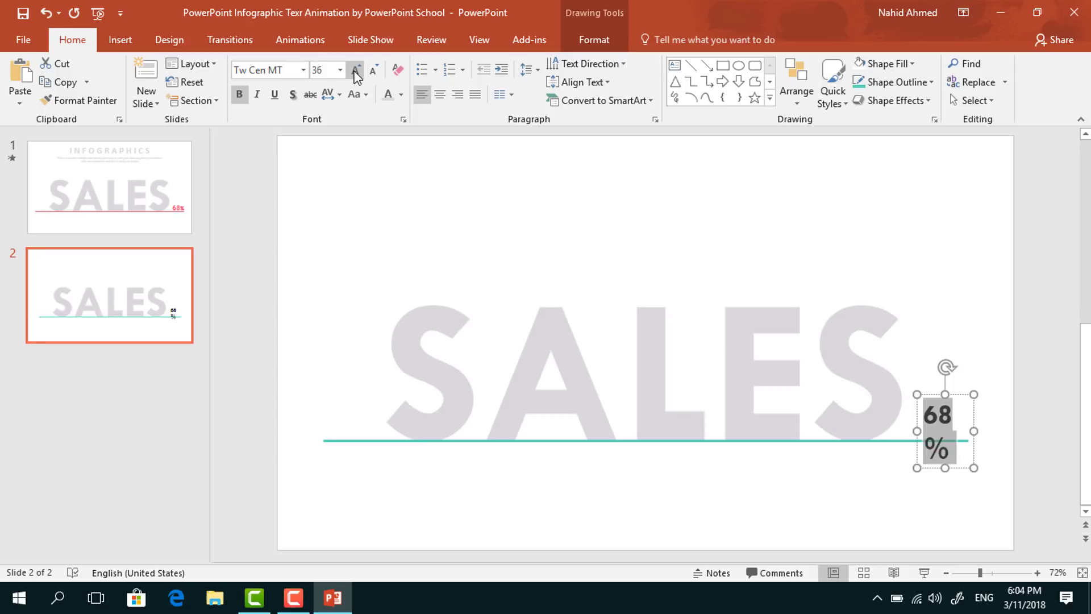
# Step: Centre the 68% text in teal and widen its box to fit one line, resting on the right end of the teal line
pyautogui.click(439, 94)
pyautogui.click(401, 97)
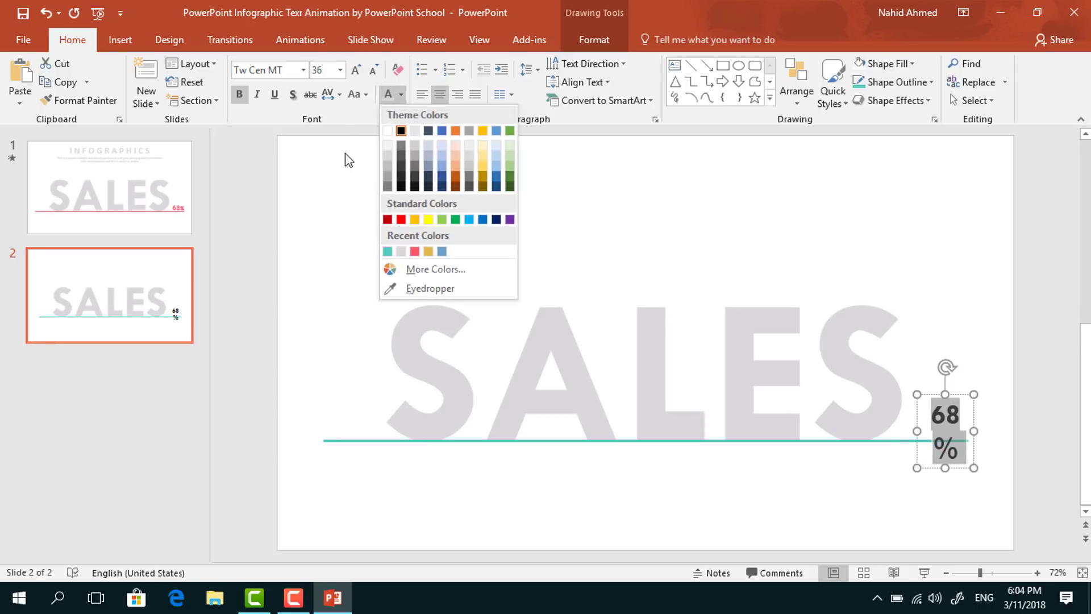
pyautogui.click(388, 251)
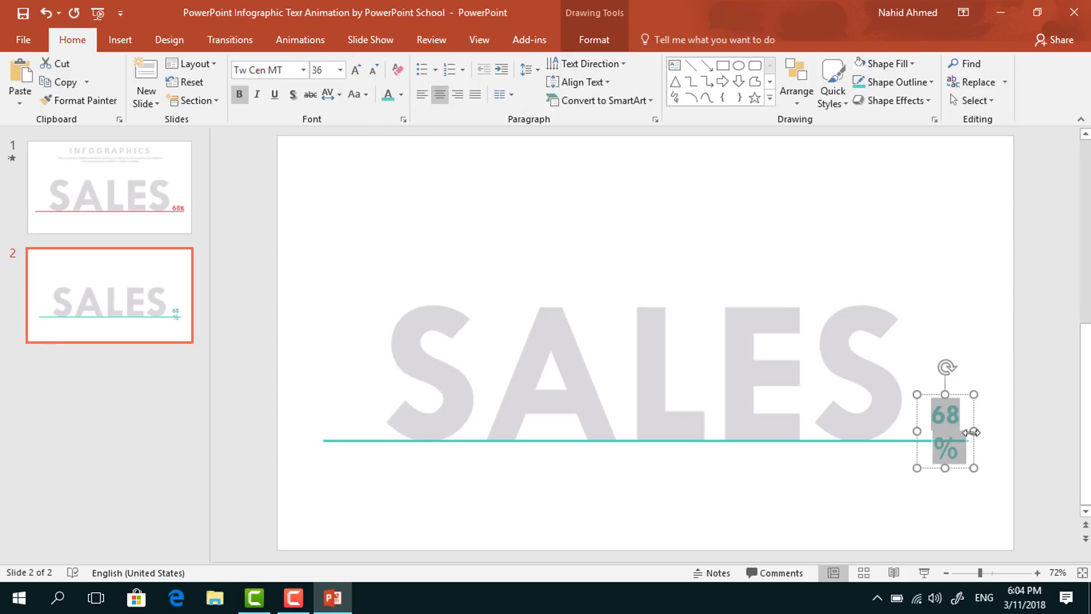
pyautogui.moveTo(974, 431); pyautogui.dragTo(965, 405)
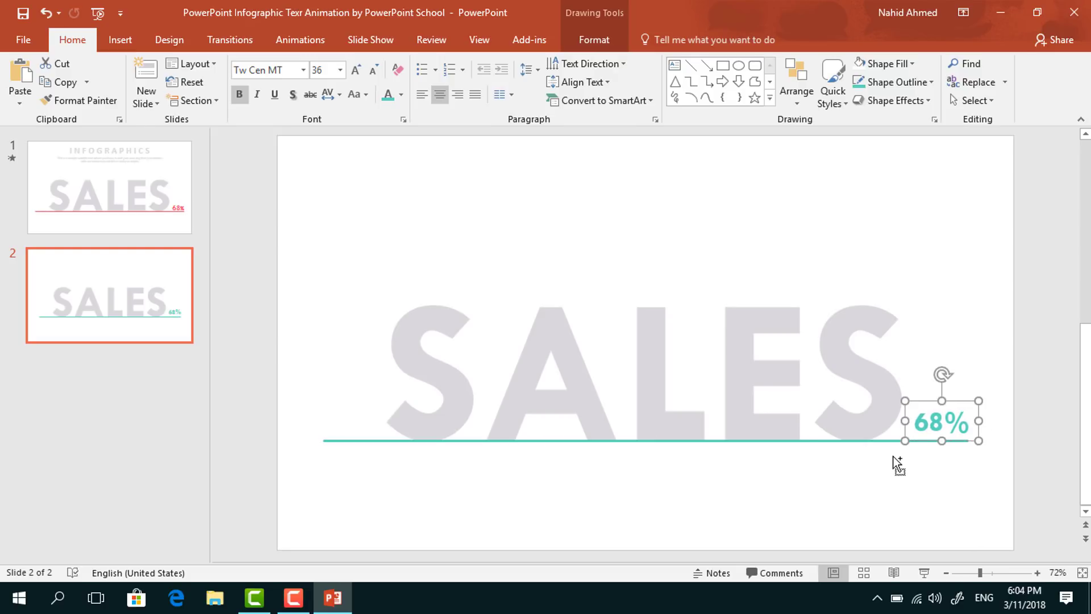
# Step: Group the 68% text box with the teal line
pyautogui.keyDown('shift'); pyautogui.click(866, 441); pyautogui.keyUp('shift')
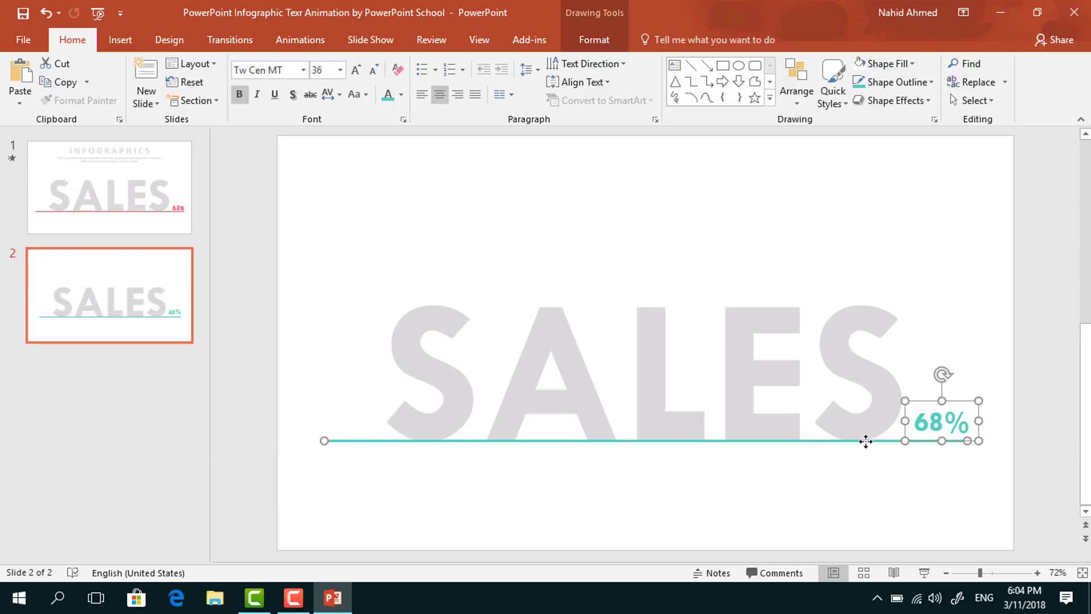
pyautogui.hotkey('ctrl', 'g')
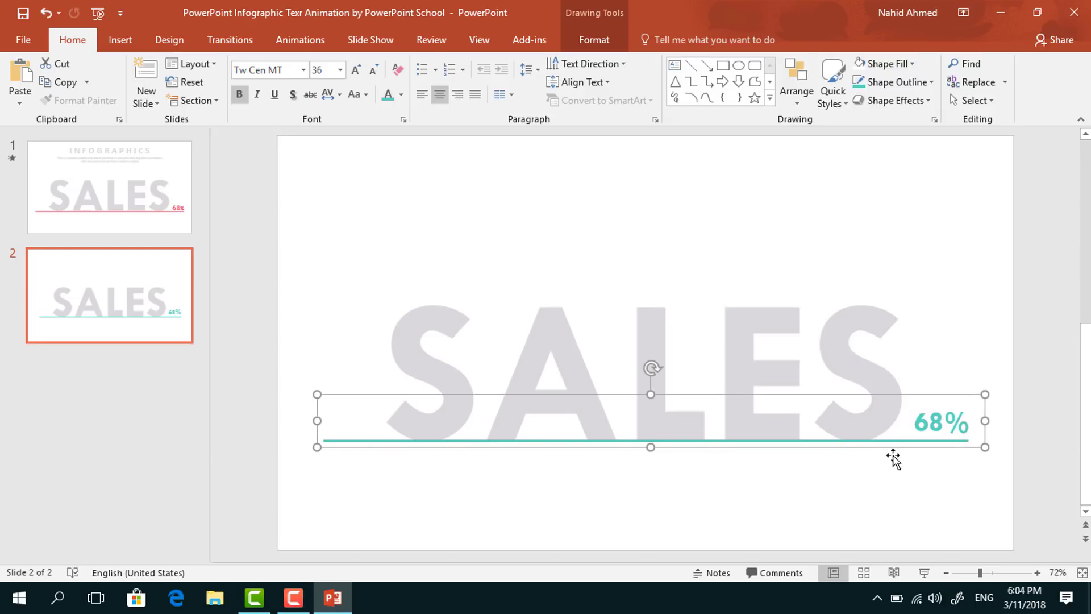
pyautogui.click(1022, 434)
# Step: Draw a rectangle about 11.65" wide and 2.69" high directly below the teal line, extending past the slide's lower edge
pyautogui.scroll(-3, 726, 366)
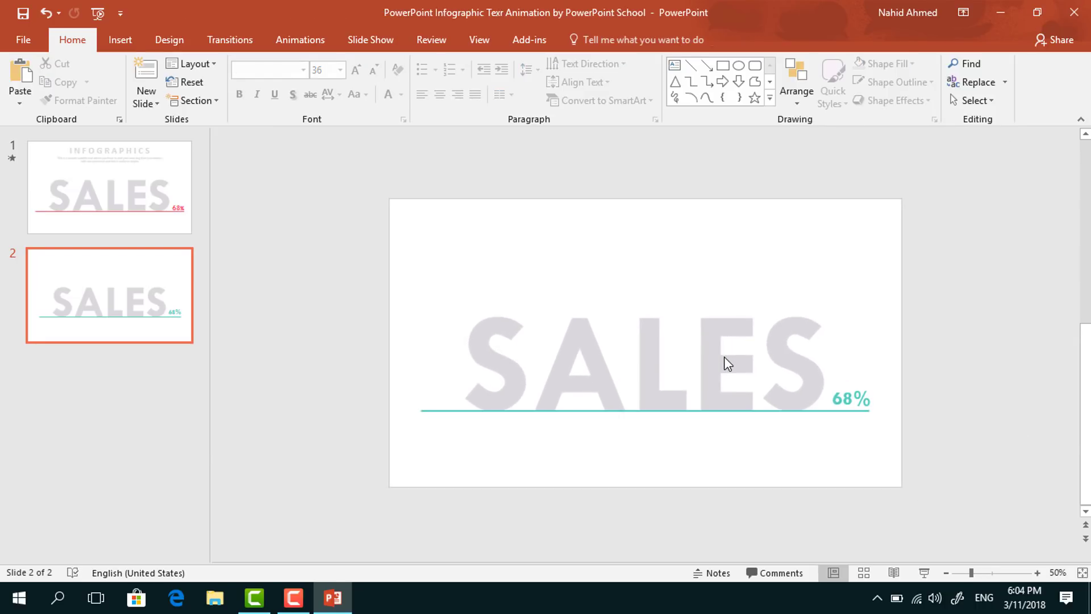
pyautogui.click(722, 66)
pyautogui.moveTo(424, 410); pyautogui.dragTo(869, 513)
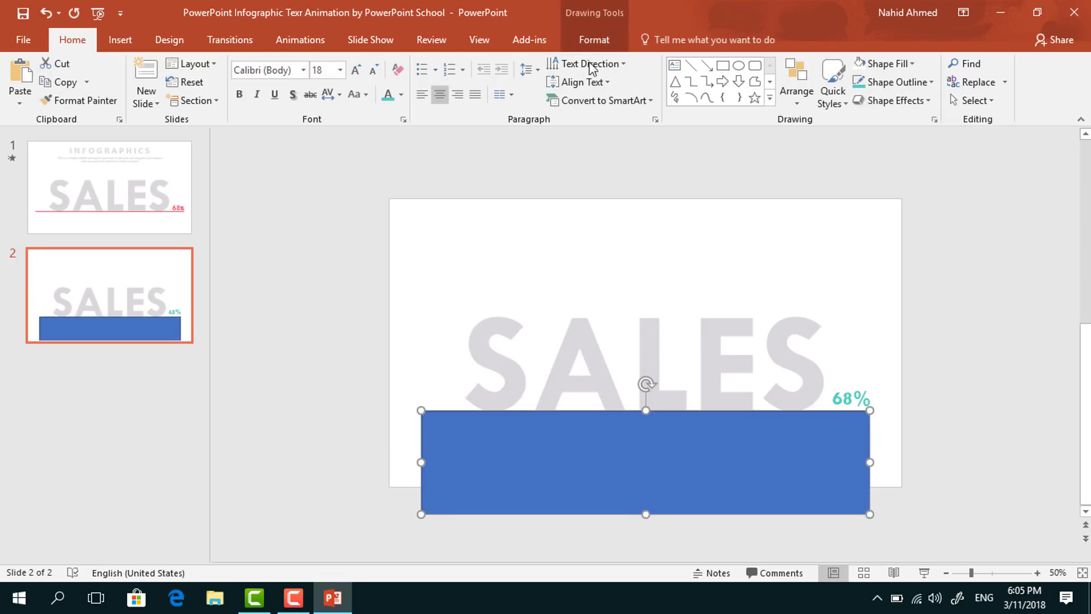
# Step: Fill the new rectangle with the recently used teal and remove its outline
pyautogui.click(581, 45)
pyautogui.click(420, 67)
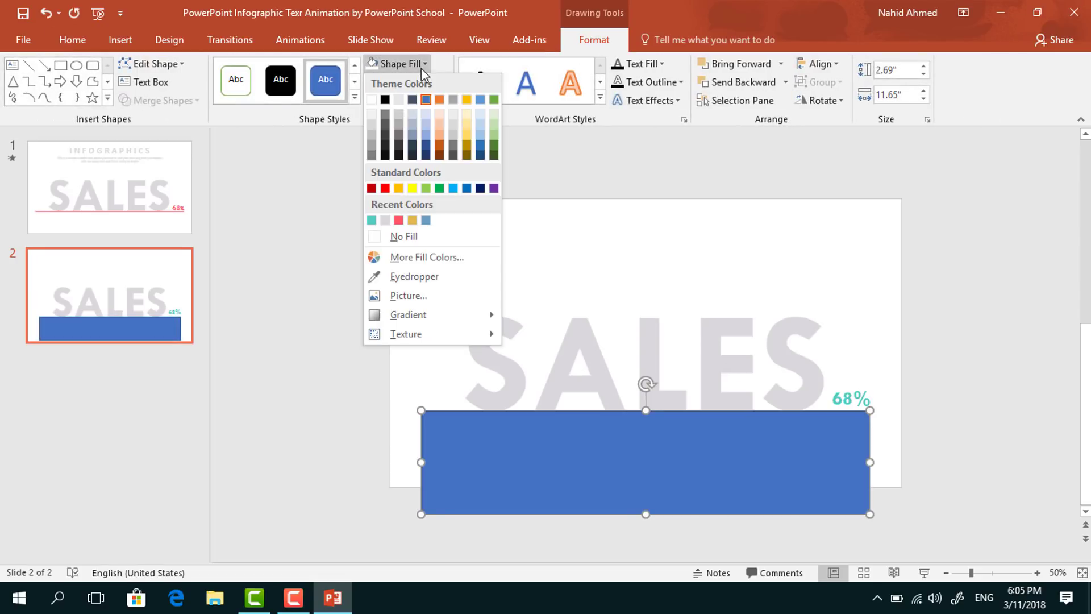
pyautogui.click(371, 221)
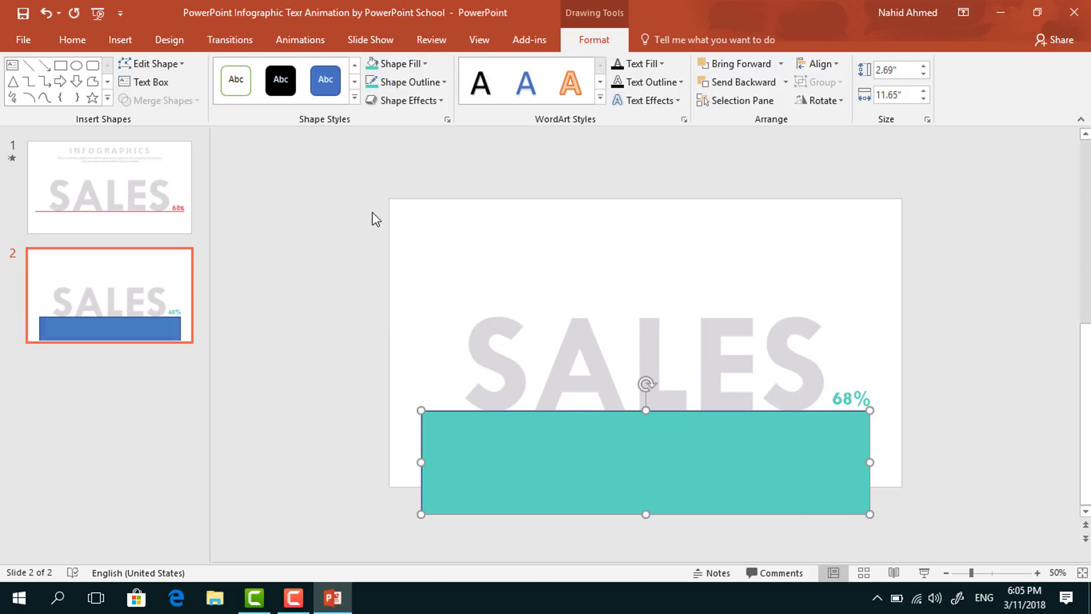
pyautogui.click(442, 82)
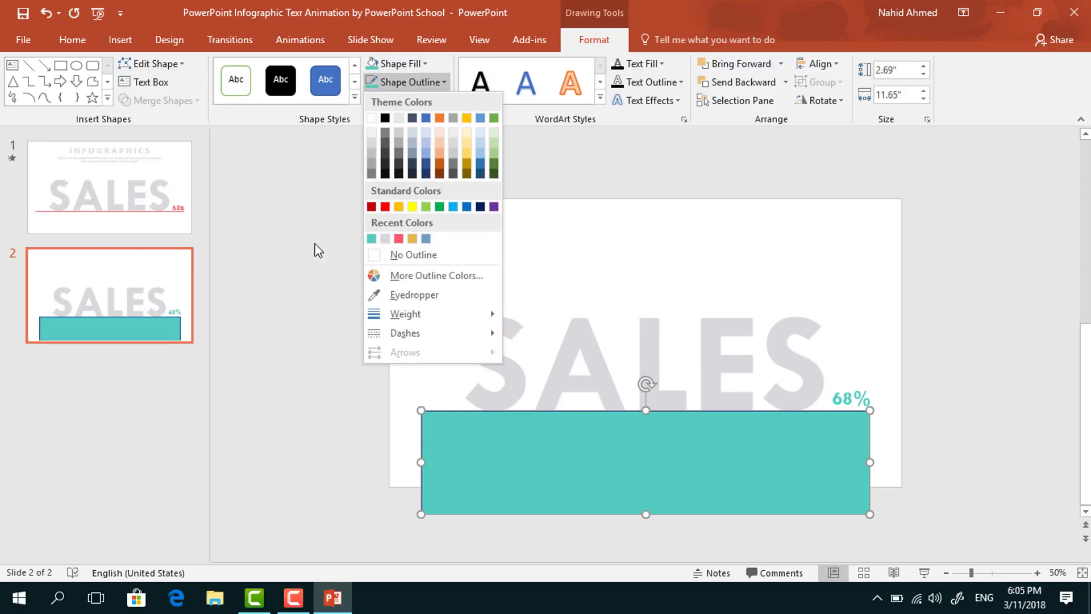
pyautogui.click(388, 256)
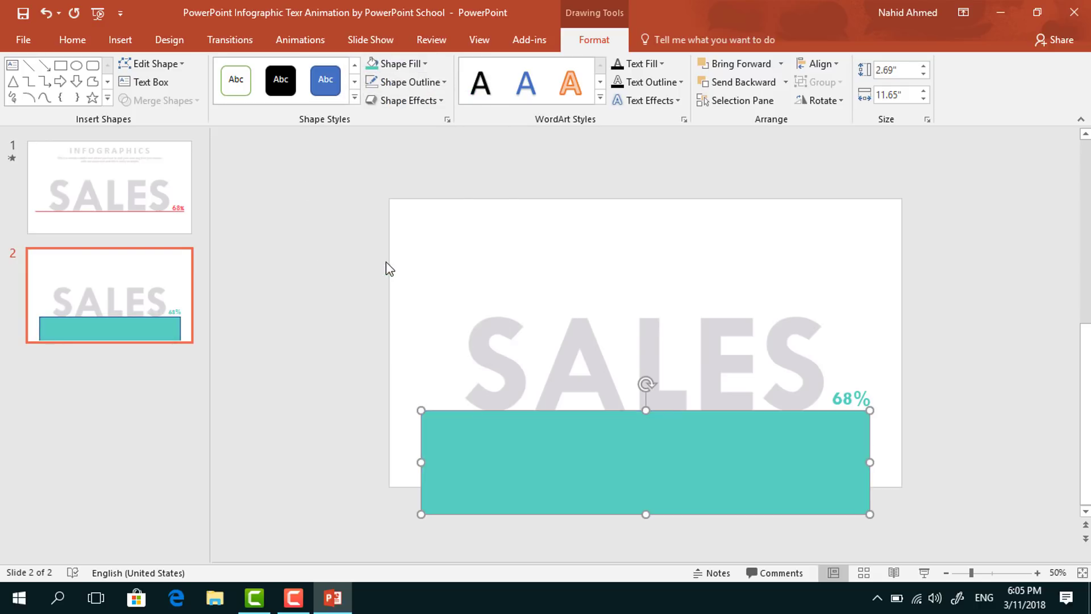
# Step: Send the teal rectangle to the back, behind the cut-out SALES shape
pyautogui.rightClick(598, 458)
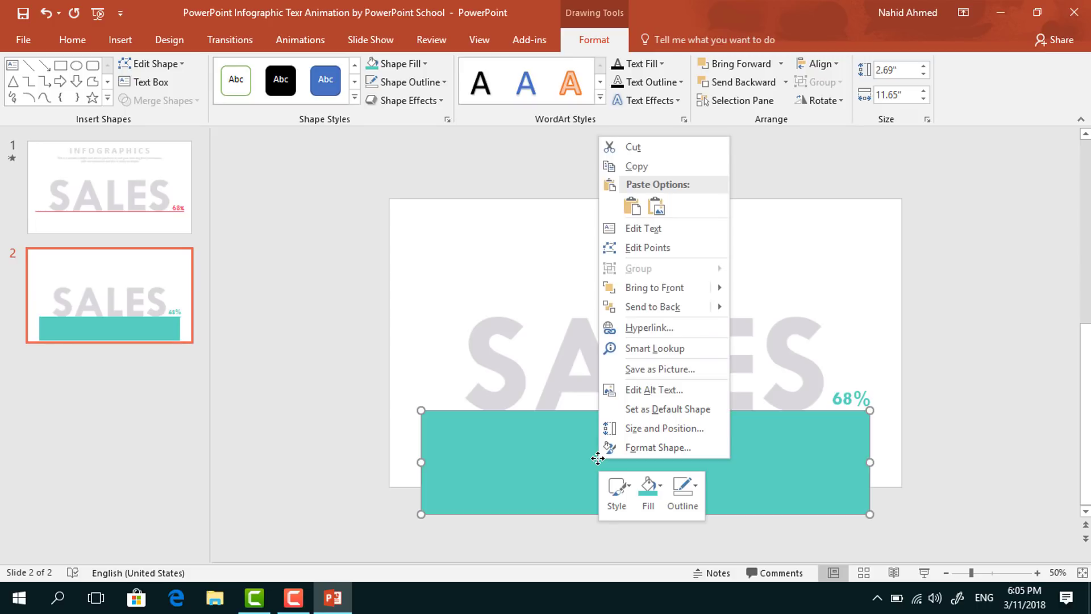
pyautogui.click(625, 312)
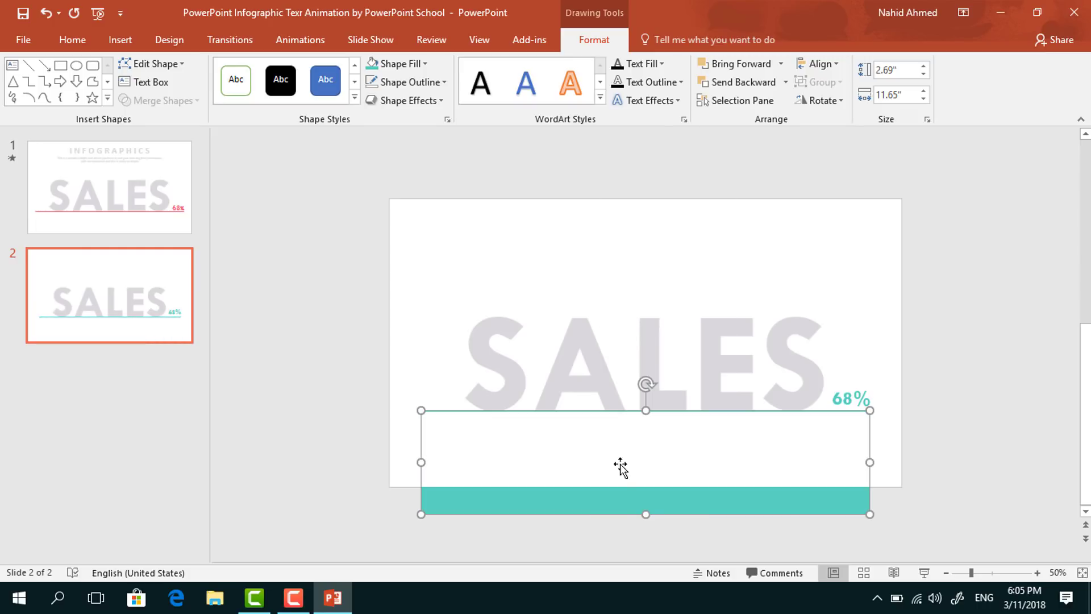
pyautogui.click(963, 418)
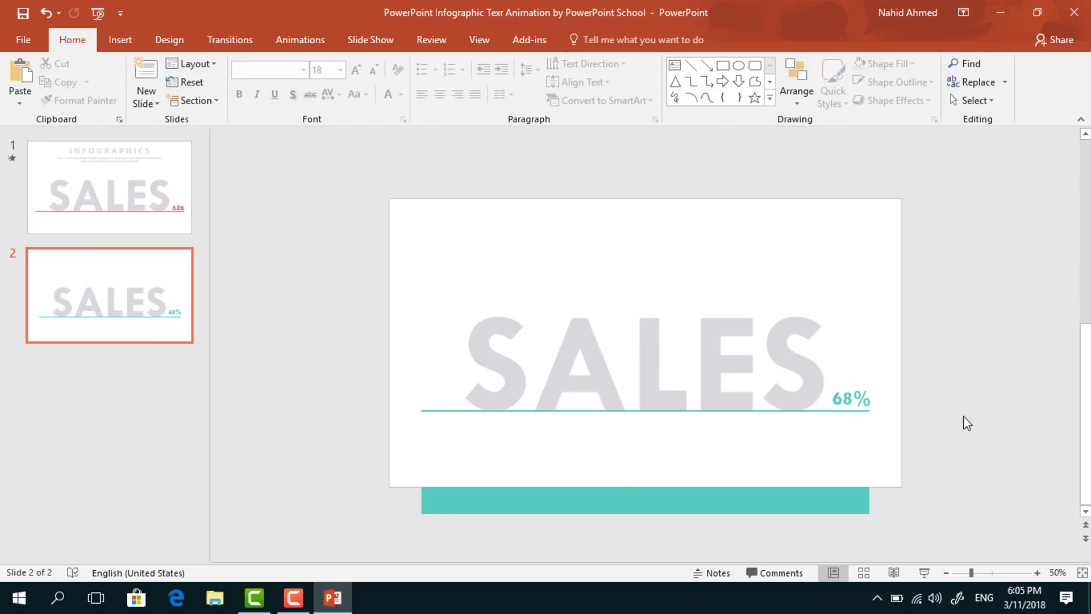
# Step: Show the Animation Pane and add a Fade entrance lasting 0.25 seconds to the group of the teal line and 68% text
pyautogui.click(868, 411)
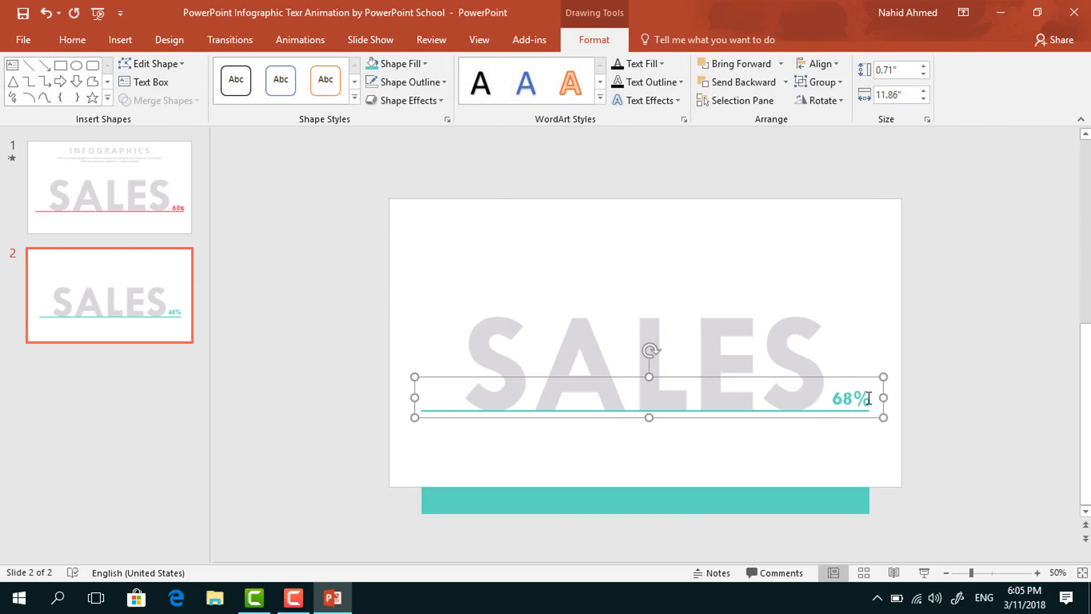
pyautogui.click(300, 39)
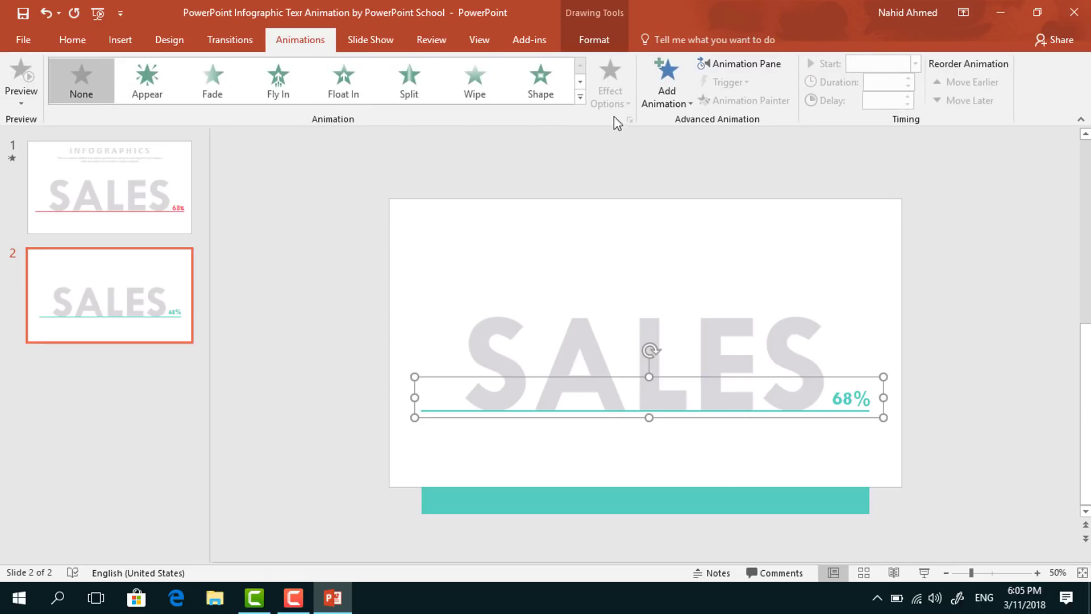
pyautogui.click(736, 64)
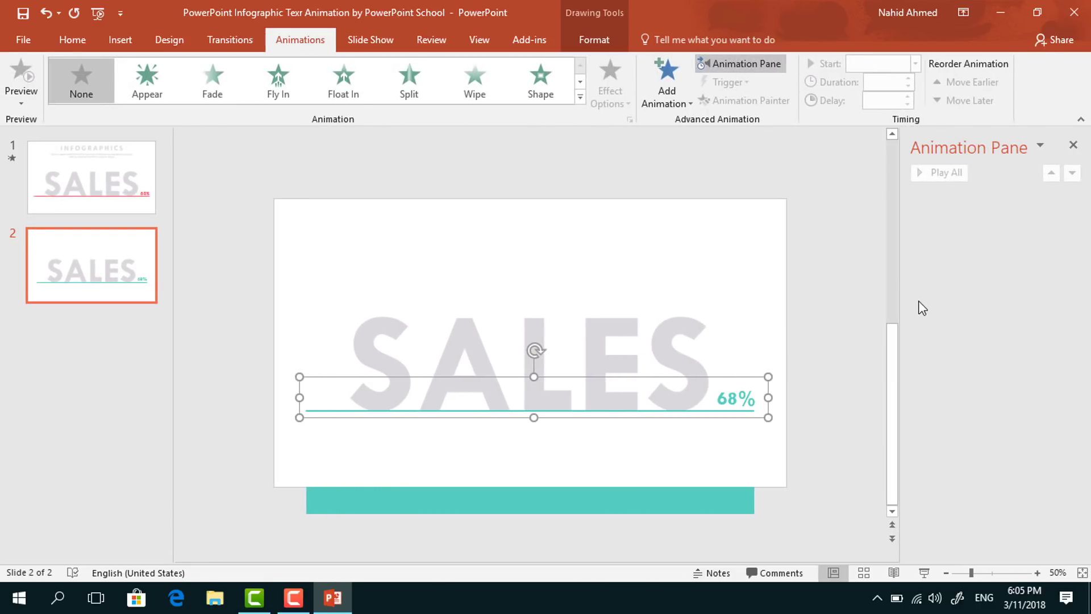
pyautogui.click(666, 86)
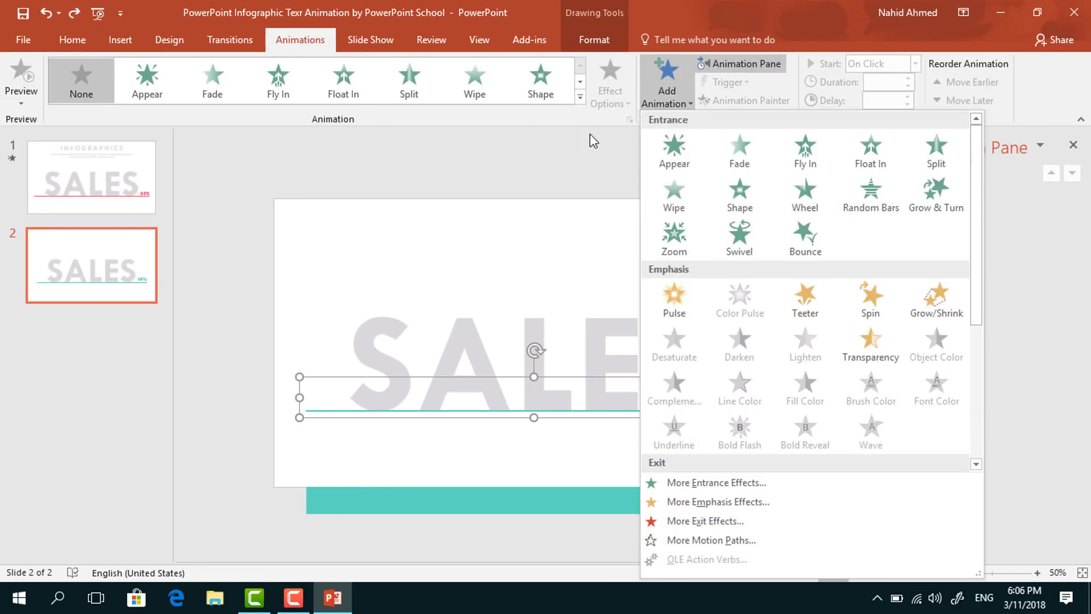
pyautogui.click(766, 165)
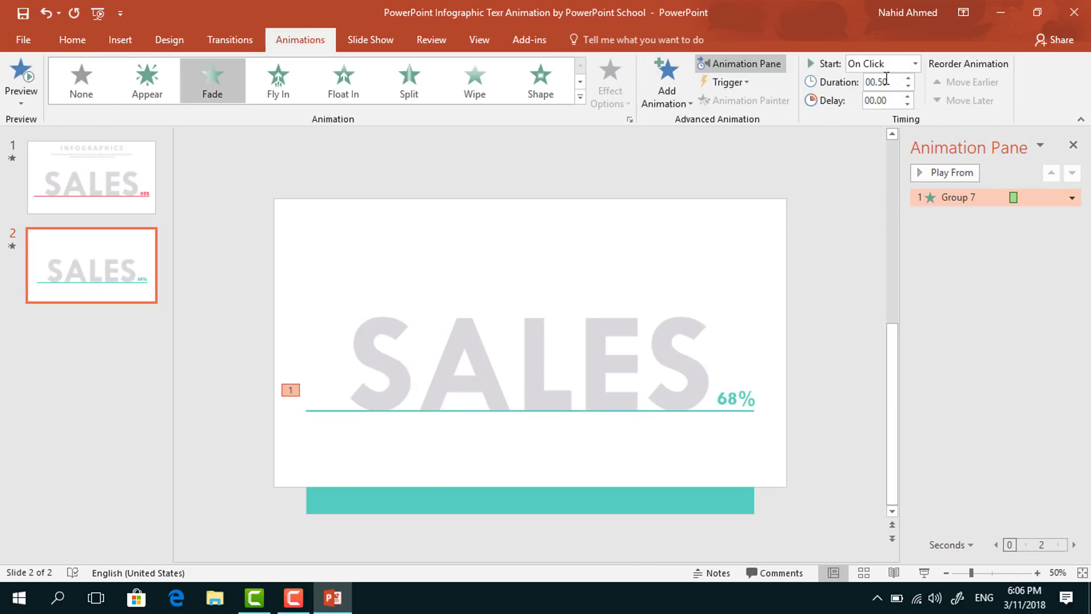
pyautogui.click(909, 86)
# Step: Add a Lines motion path to the same line and 68% group and set its direction to Up
pyautogui.click(759, 407)
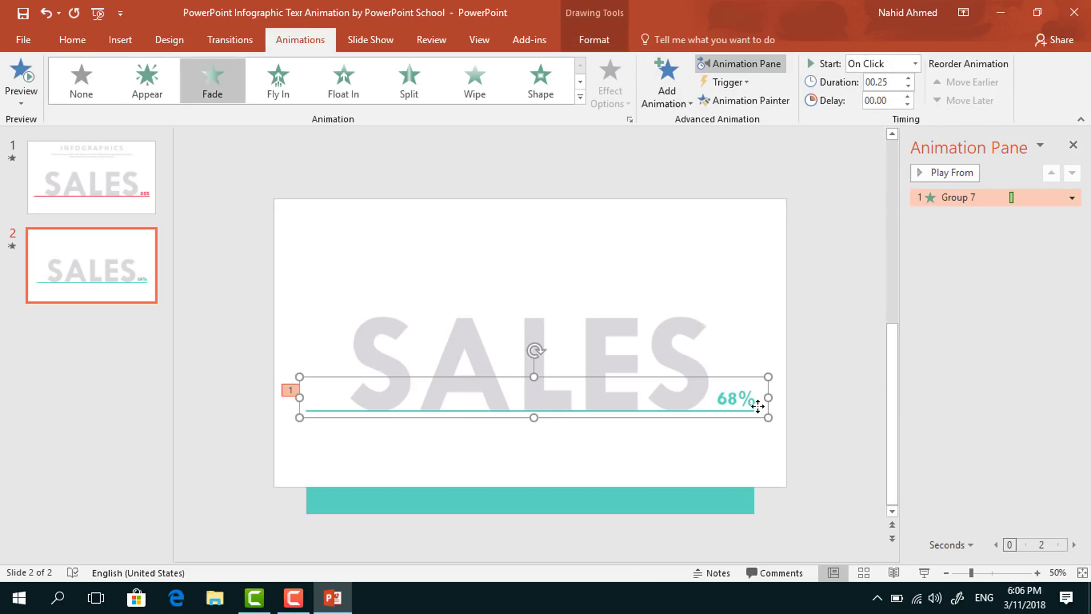
pyautogui.click(666, 85)
pyautogui.scroll(-5, 714, 338)
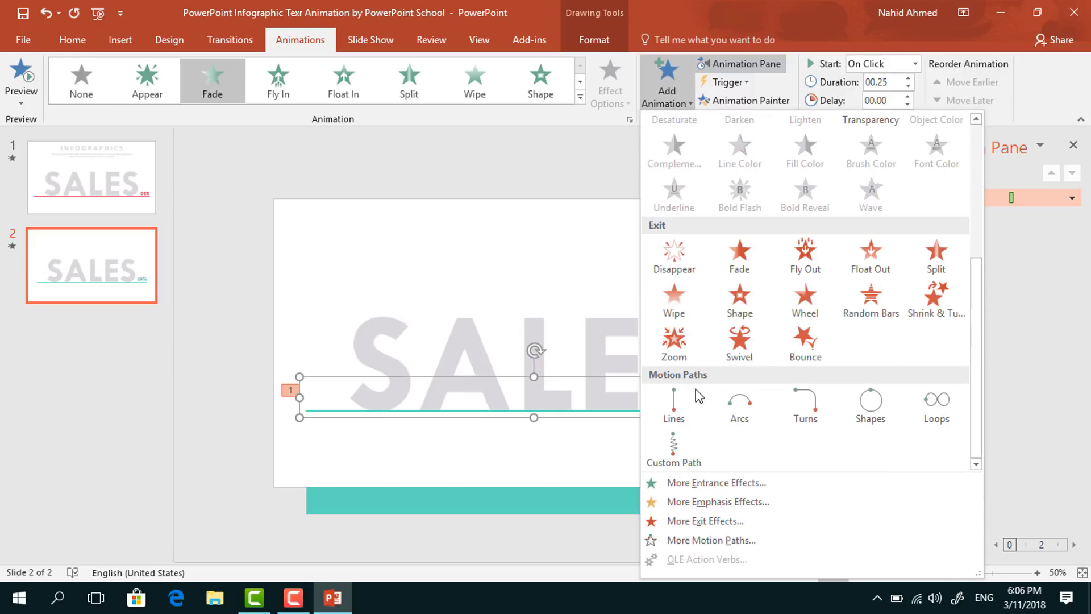
pyautogui.click(689, 417)
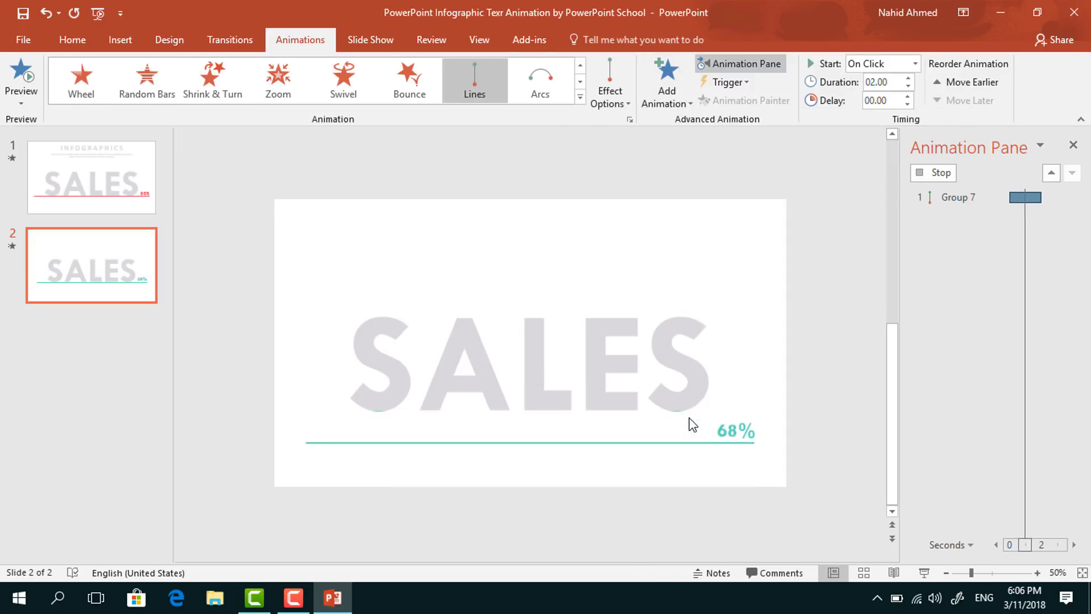
pyautogui.click(620, 90)
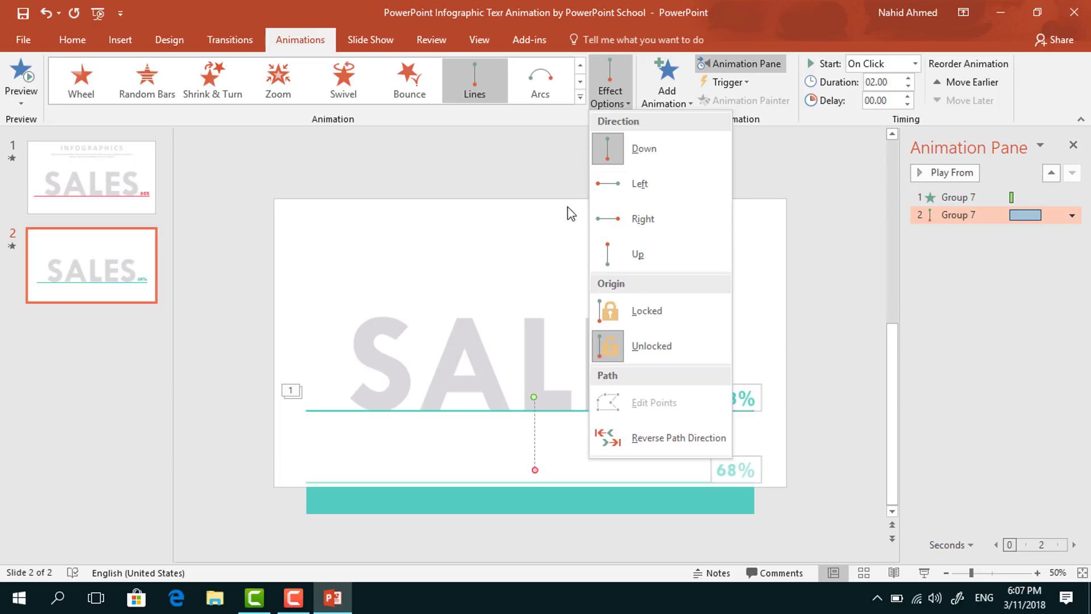
pyautogui.click(651, 262)
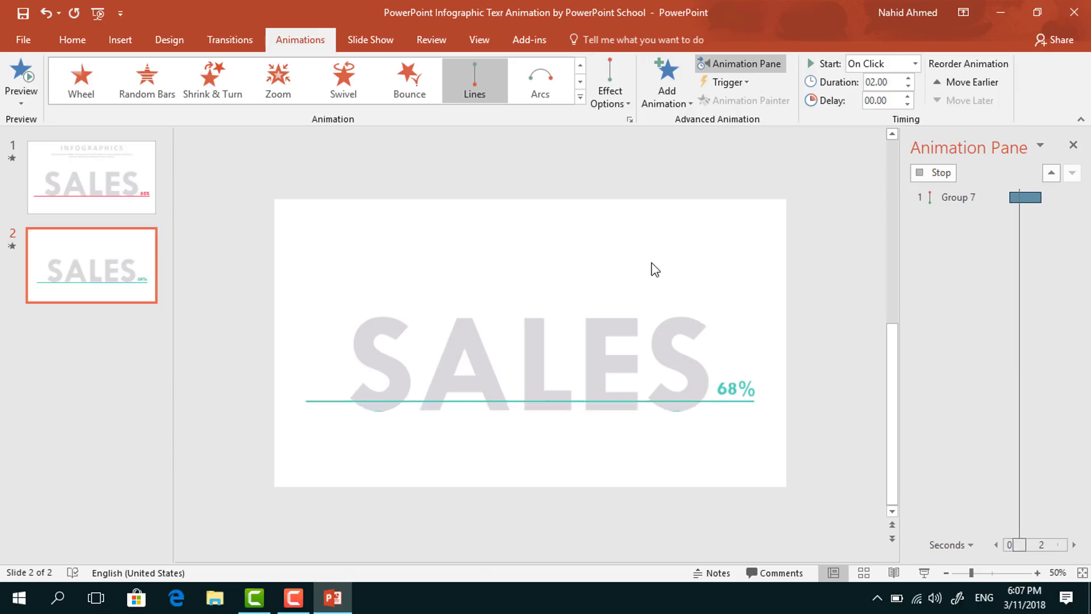
# Step: Set the group's motion path to start After Previous with a duration of 1.50 seconds
pyautogui.click(915, 63)
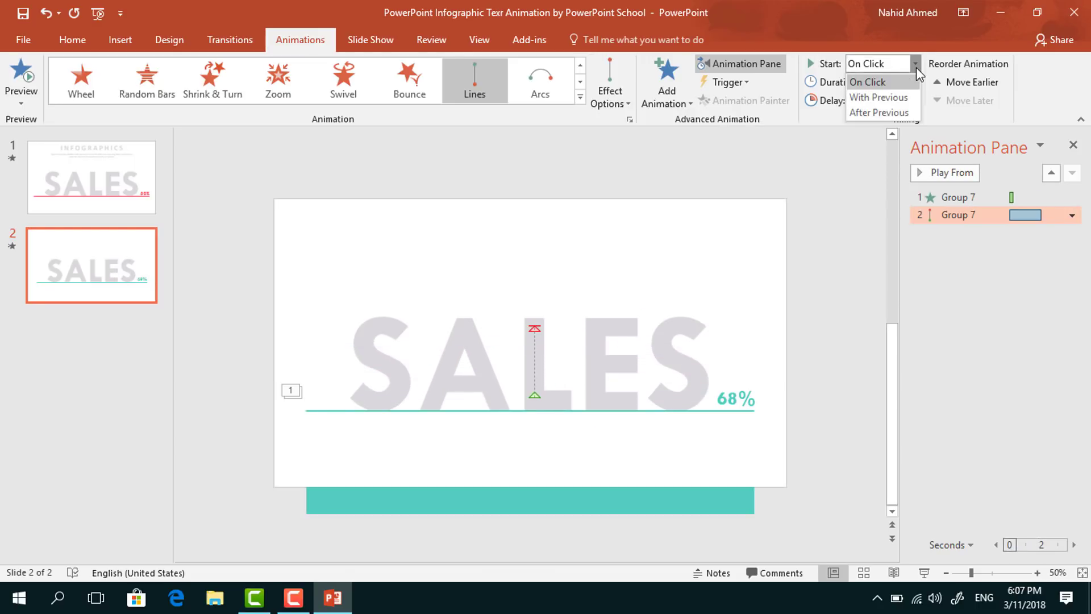
pyautogui.click(906, 112)
pyautogui.click(908, 86)
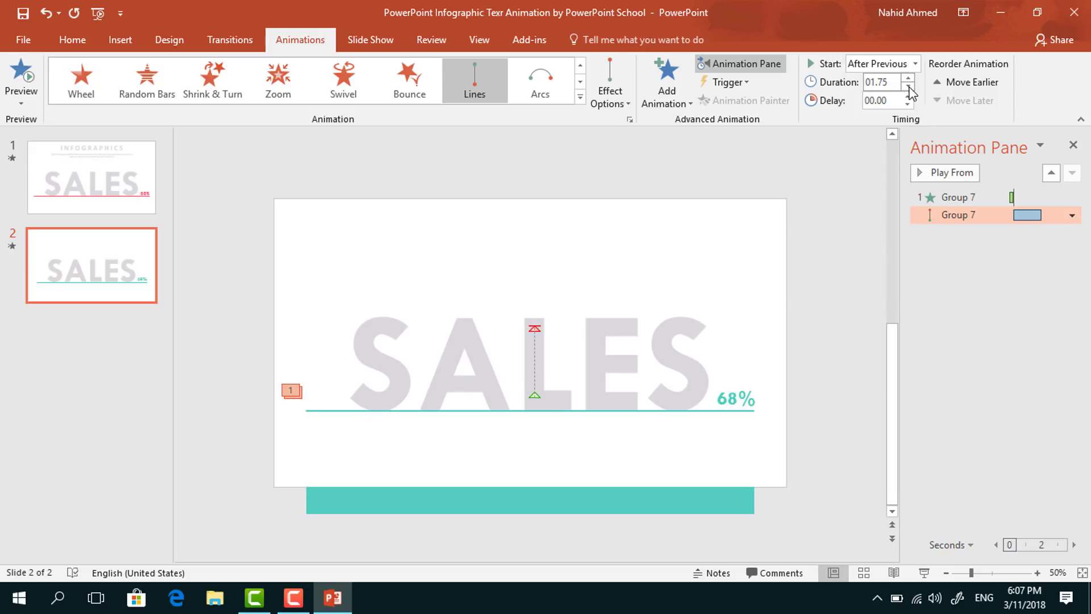
pyautogui.click(908, 86)
# Step: Set the smooth end of the line and 68% group's upward motion path to 1.5 seconds
pyautogui.click(1072, 215)
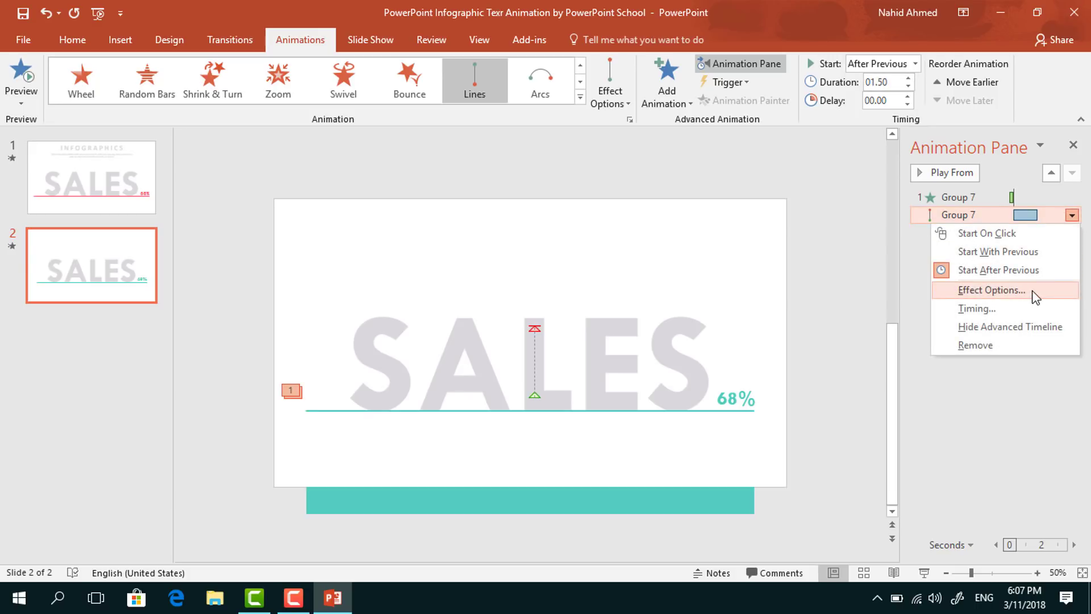
pyautogui.click(992, 289)
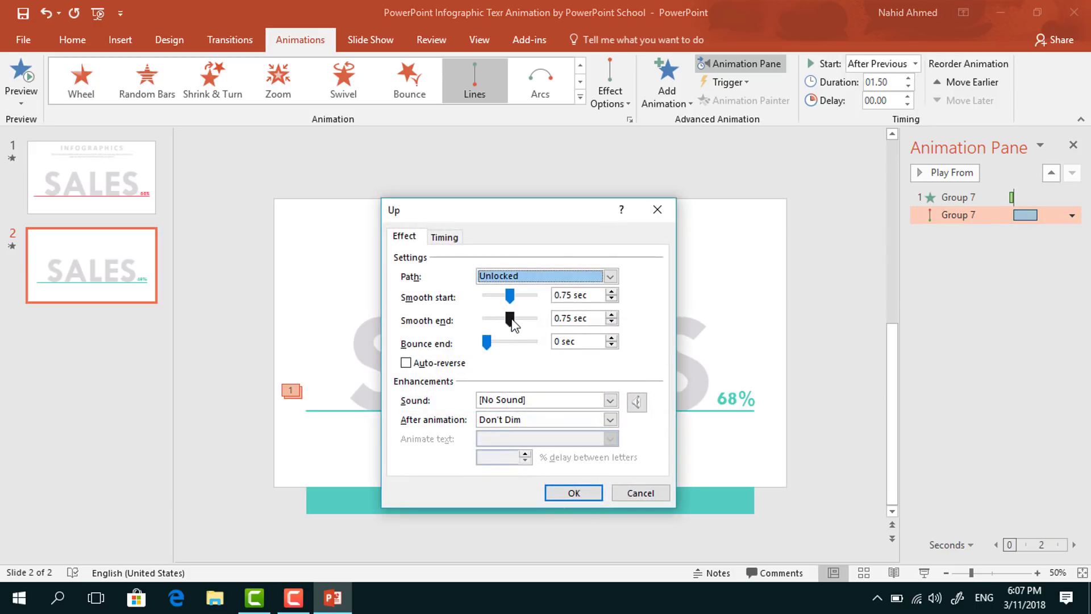
pyautogui.moveTo(509, 318); pyautogui.dragTo(534, 318)
pyautogui.click(579, 493)
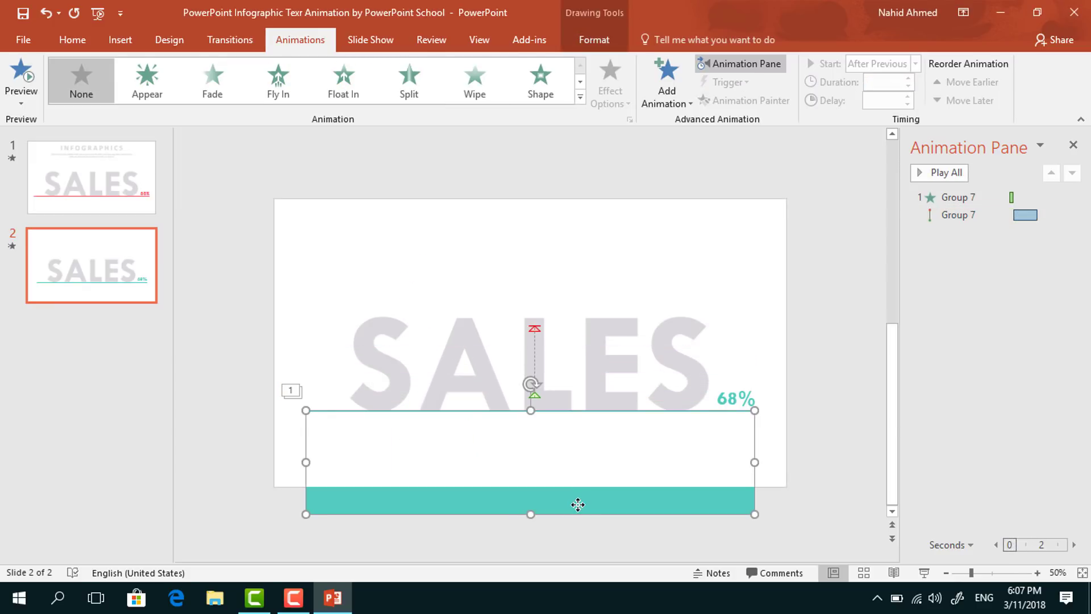
# Step: Add a Lines motion path to the teal rectangle and set its direction to Up
pyautogui.click(663, 94)
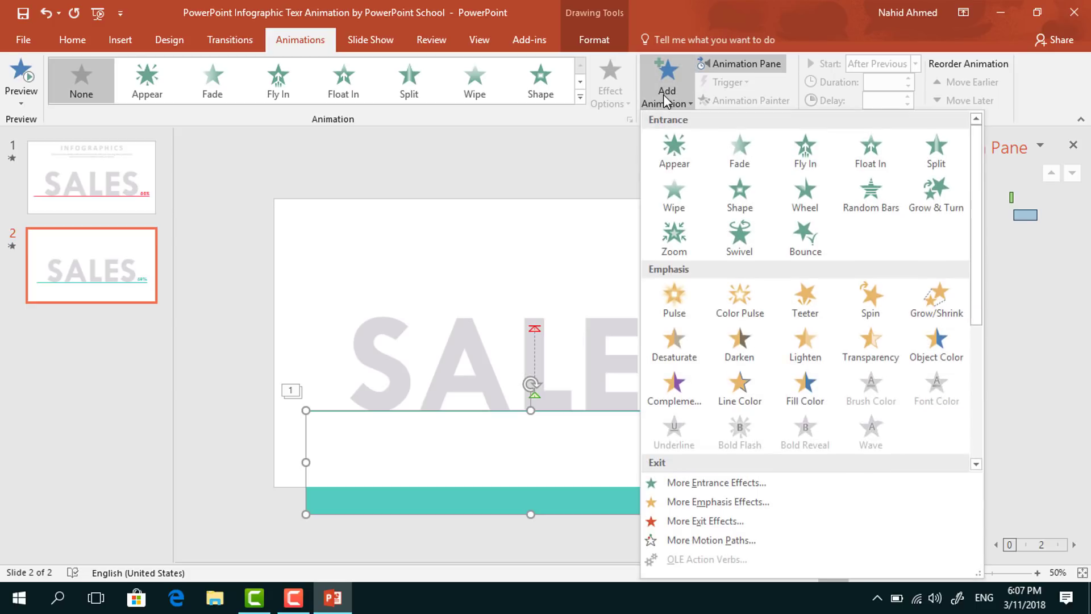
pyautogui.scroll(-3, 762, 280)
pyautogui.click(697, 425)
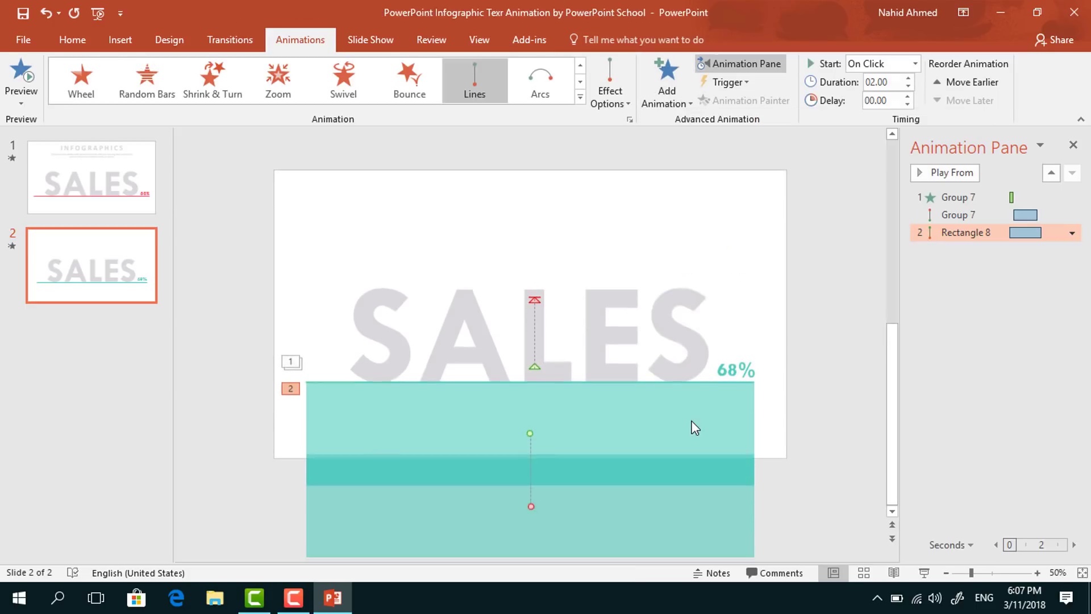
pyautogui.click(618, 100)
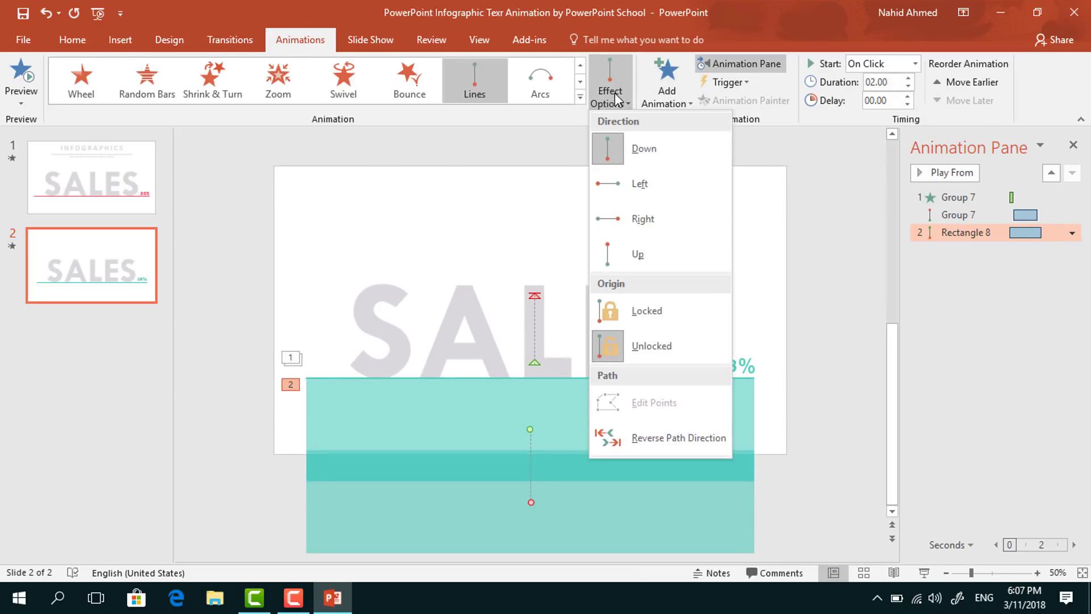
pyautogui.click(667, 264)
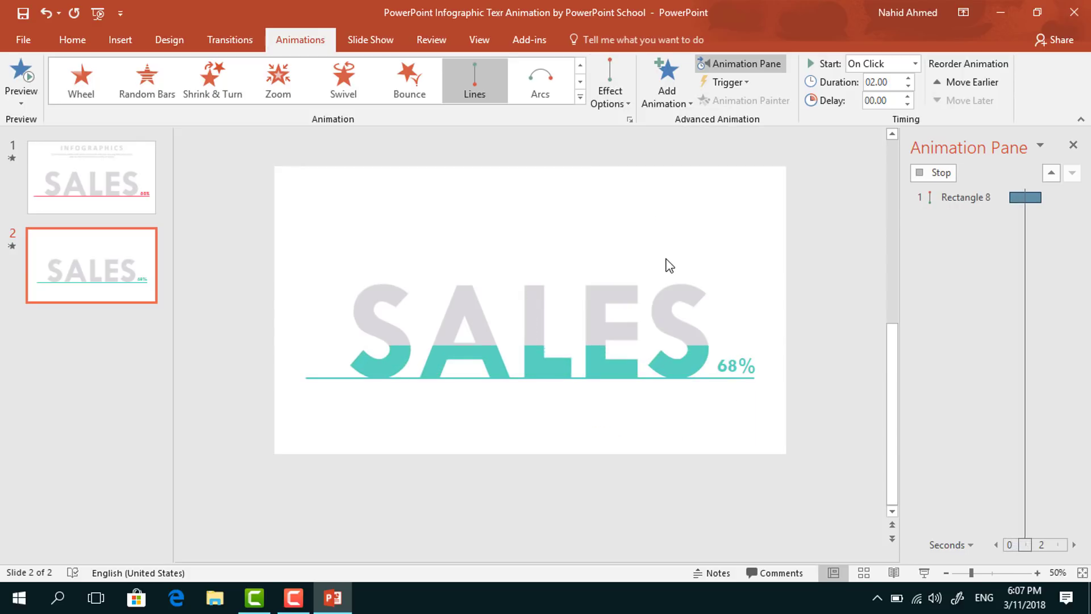
# Step: Set the rectangle's motion path to start With Previous with a duration of 1.50 seconds
pyautogui.click(915, 64)
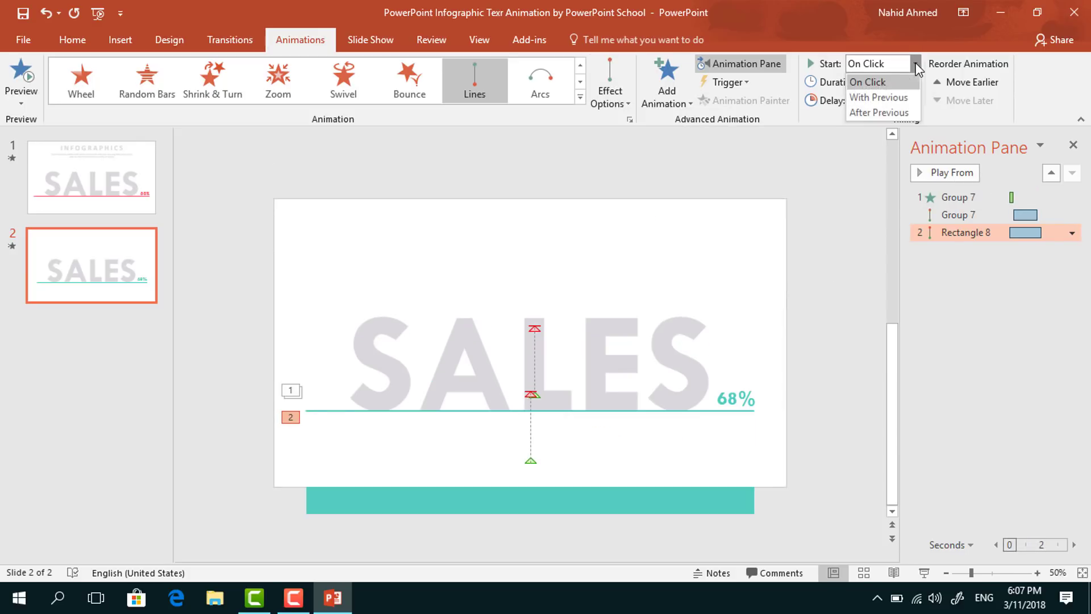
pyautogui.click(904, 100)
pyautogui.click(908, 86)
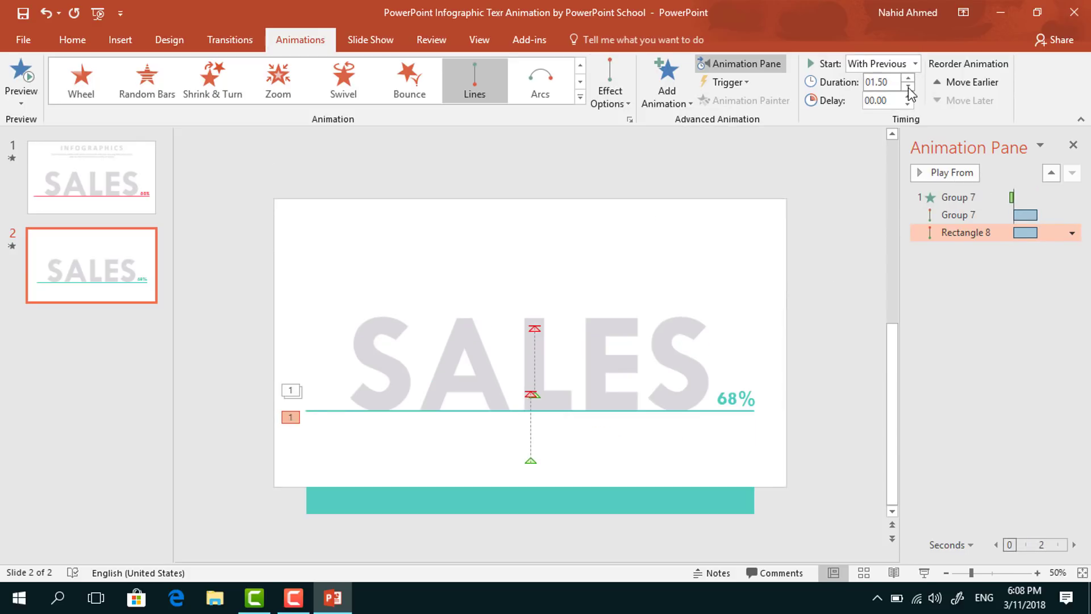
# Step: Set the smooth end of the teal rectangle's motion path to 1.5 seconds
pyautogui.click(1072, 235)
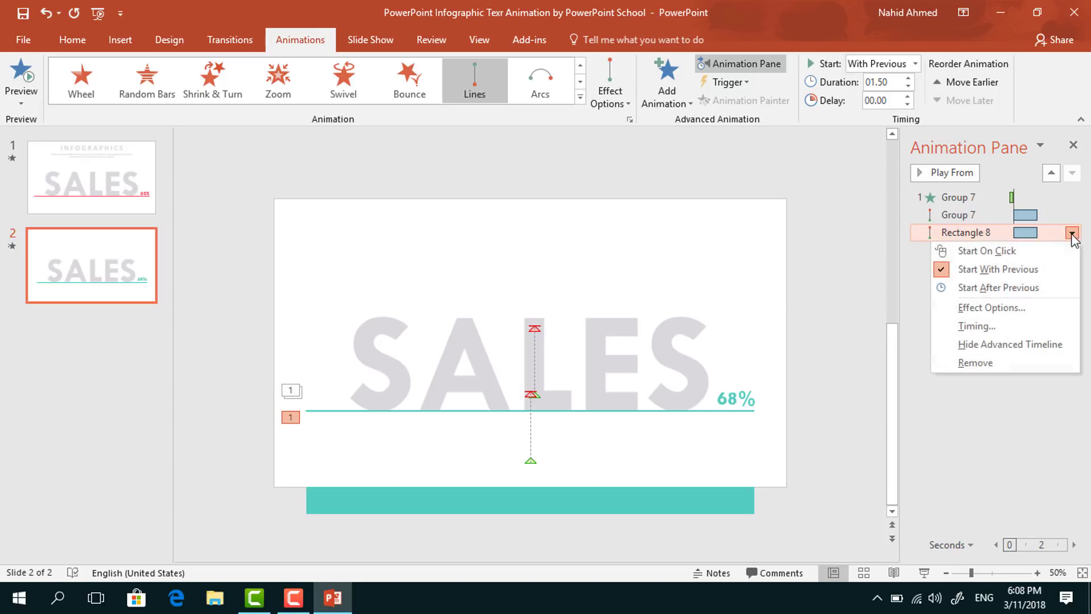
pyautogui.click(1044, 313)
pyautogui.moveTo(511, 322); pyautogui.dragTo(540, 322)
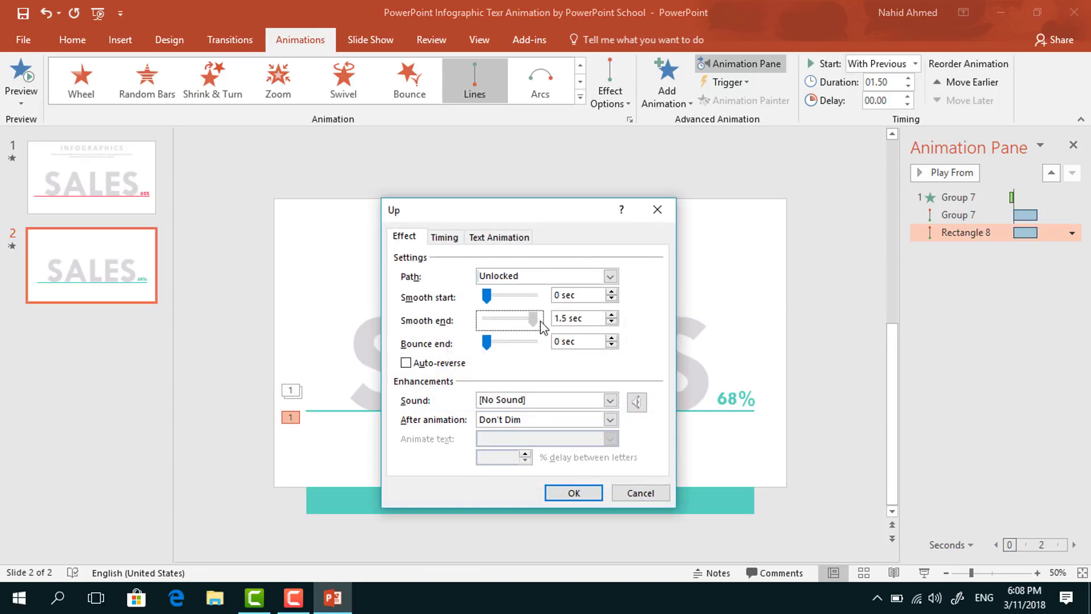
pyautogui.click(574, 493)
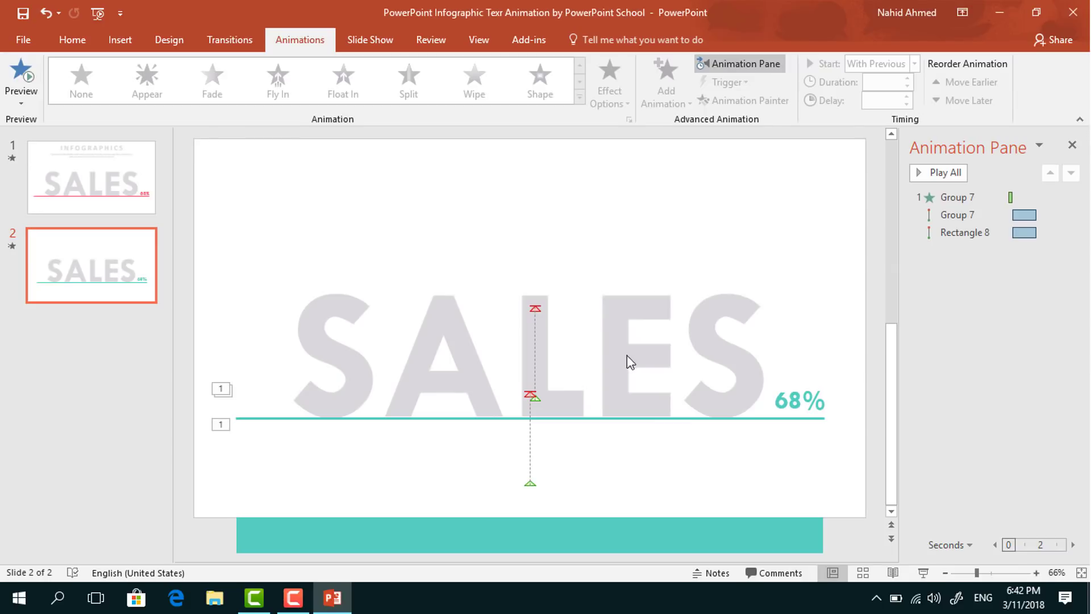
# Step: Enable Auto-reverse in the effect options of the line and 68% group's motion path
pyautogui.click(967, 216)
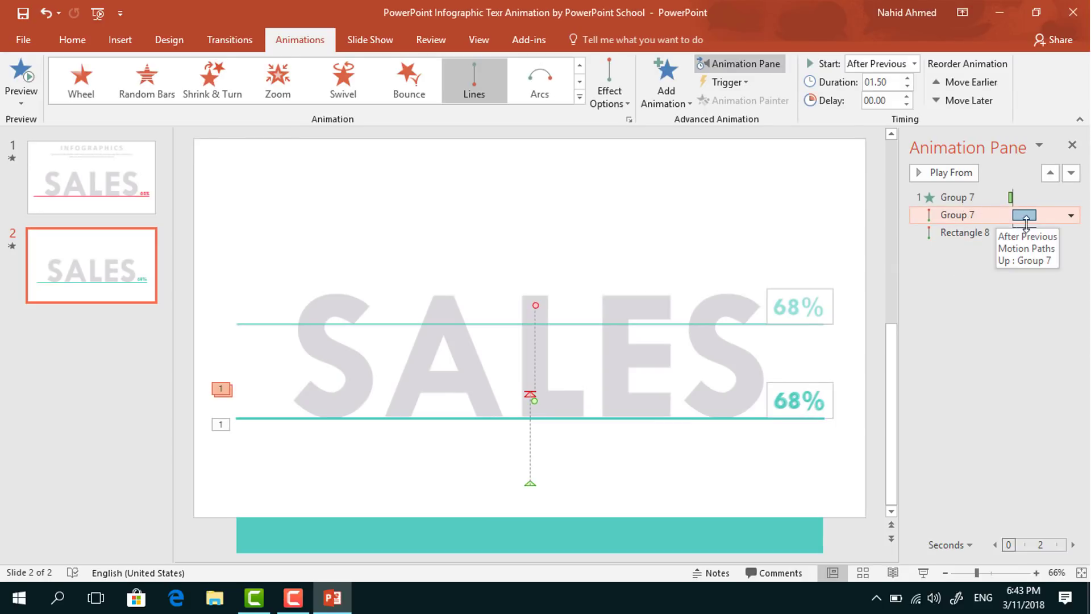
pyautogui.click(1071, 215)
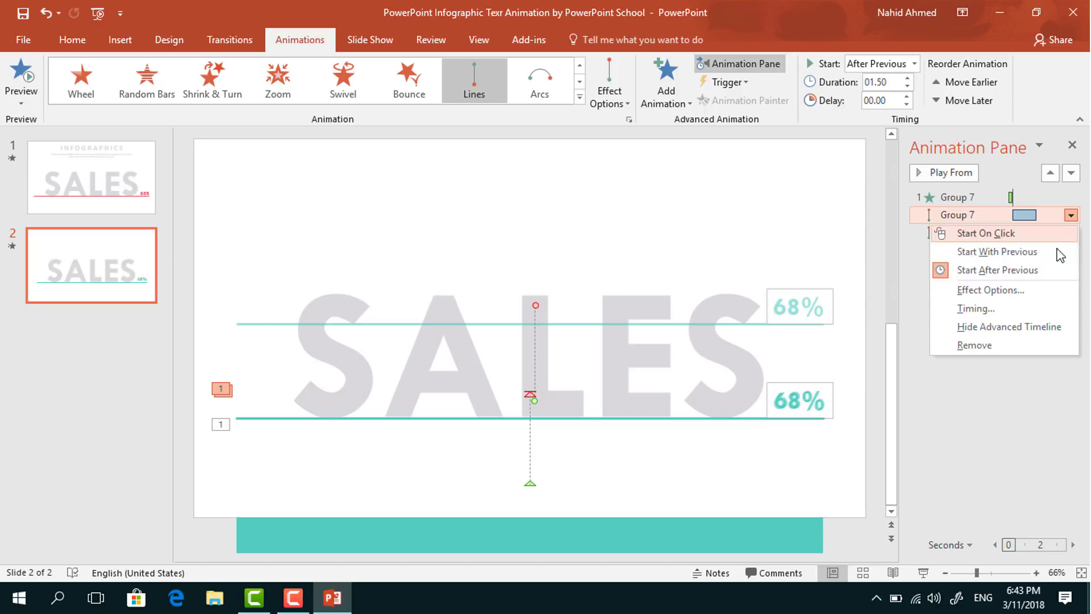
pyautogui.click(1040, 291)
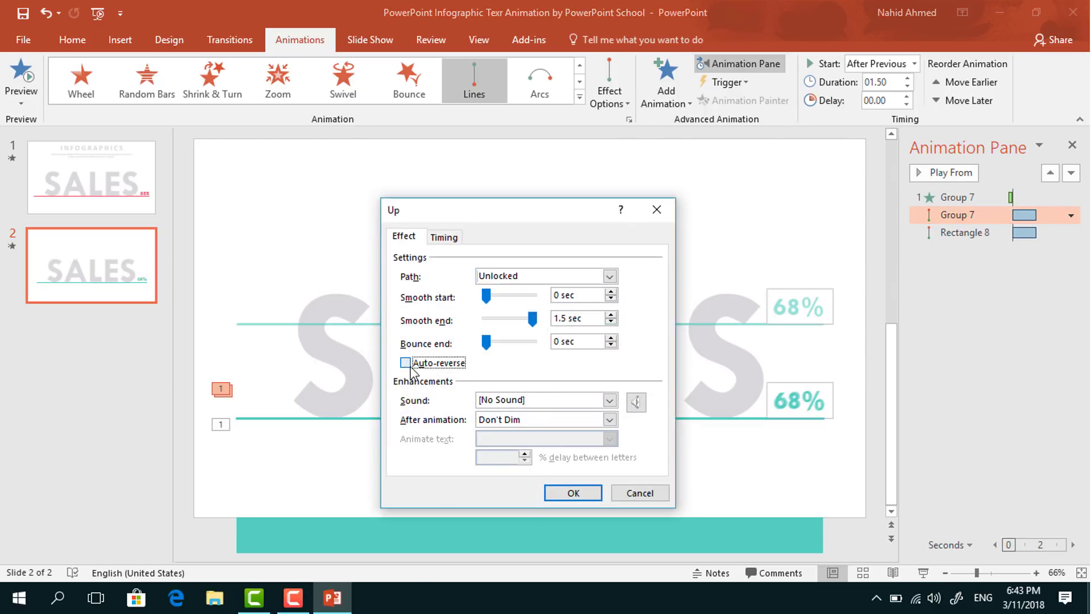
pyautogui.click(592, 492)
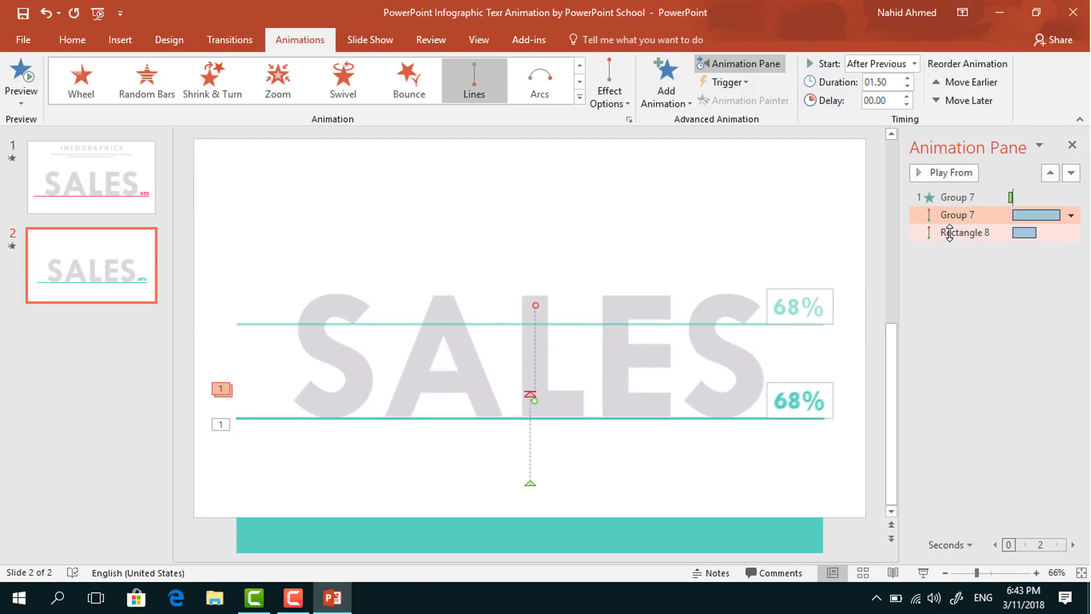
# Step: Enable Auto-reverse in the effect options of the teal rectangle's motion path
pyautogui.click(949, 232)
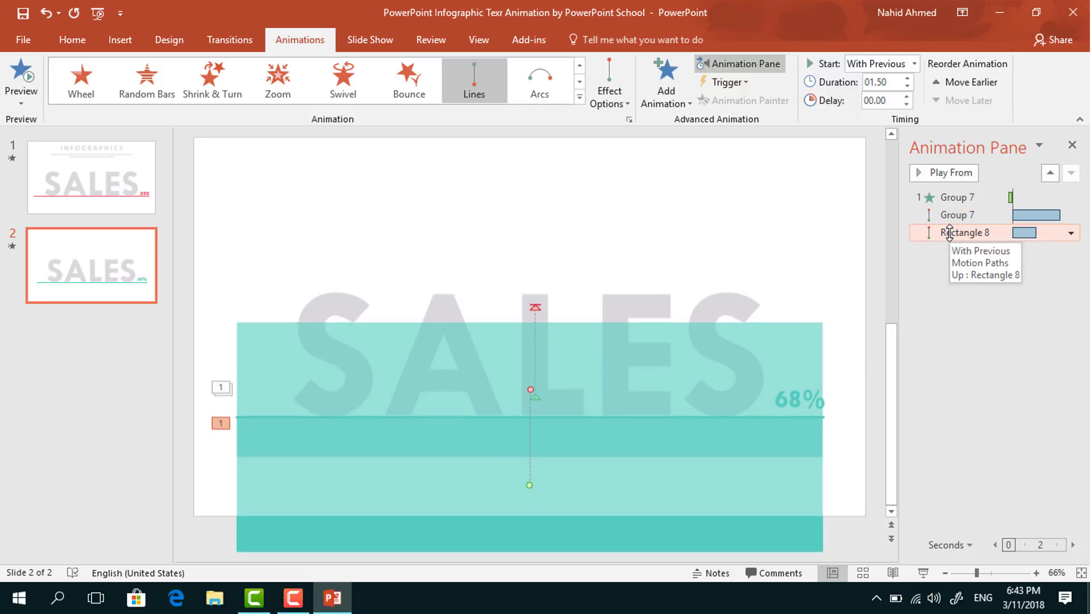
pyautogui.click(1071, 232)
pyautogui.click(1046, 310)
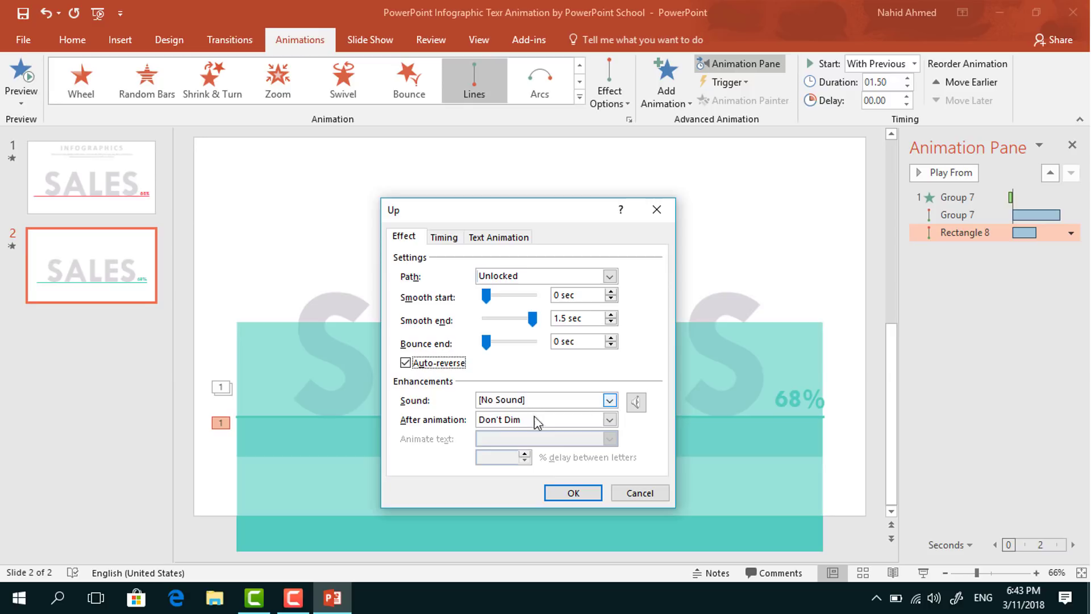
pyautogui.click(571, 494)
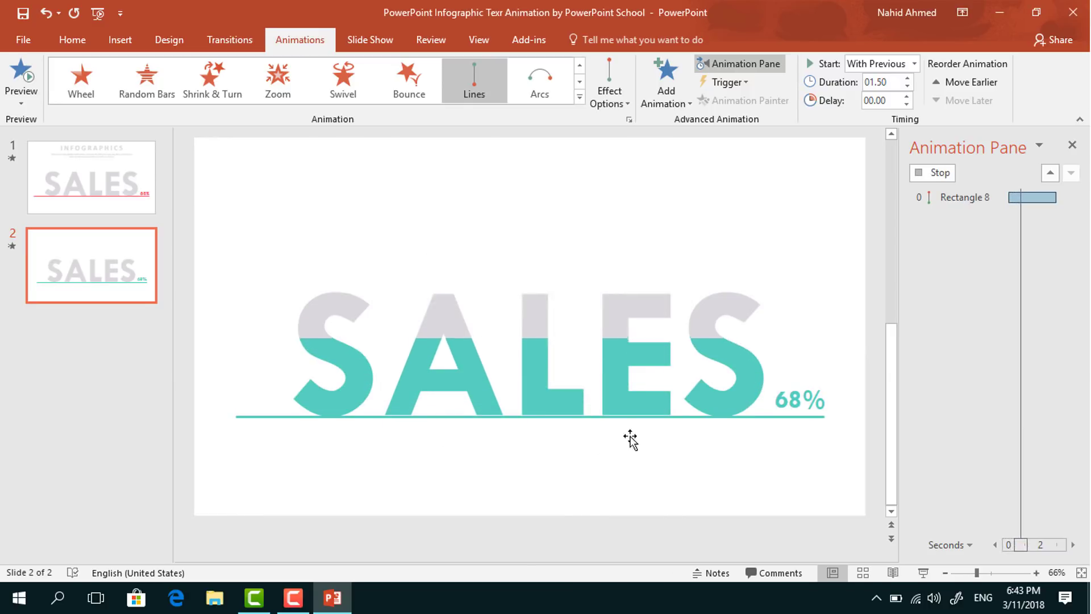
pyautogui.click(846, 351)
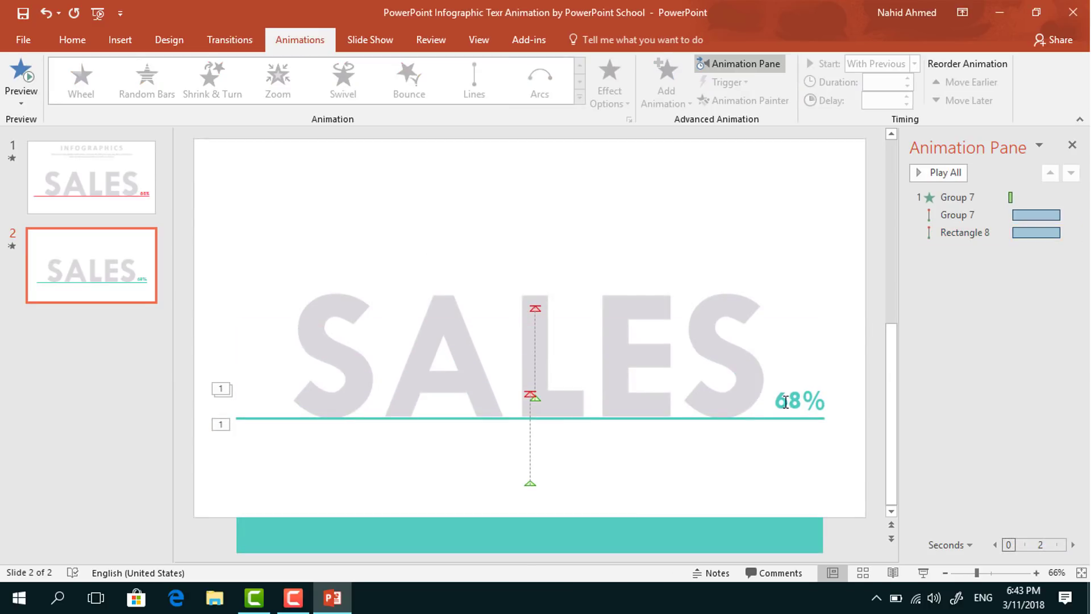
# Step: Add a Disappear exit animation to the line and 68% group and set it to start After Previous
pyautogui.click(819, 418)
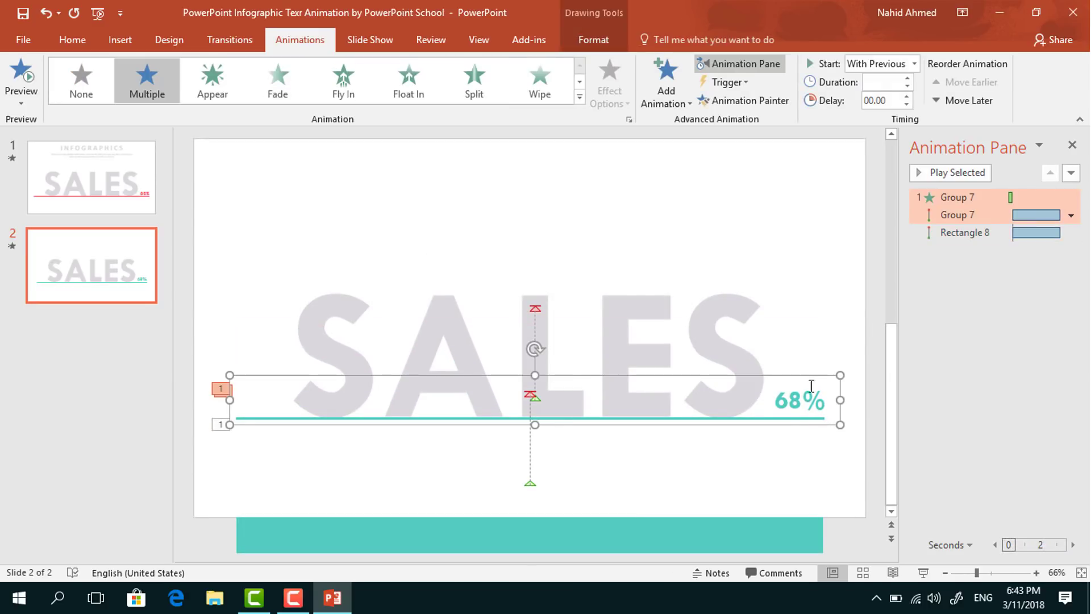
pyautogui.click(670, 103)
pyautogui.scroll(-3, 717, 380)
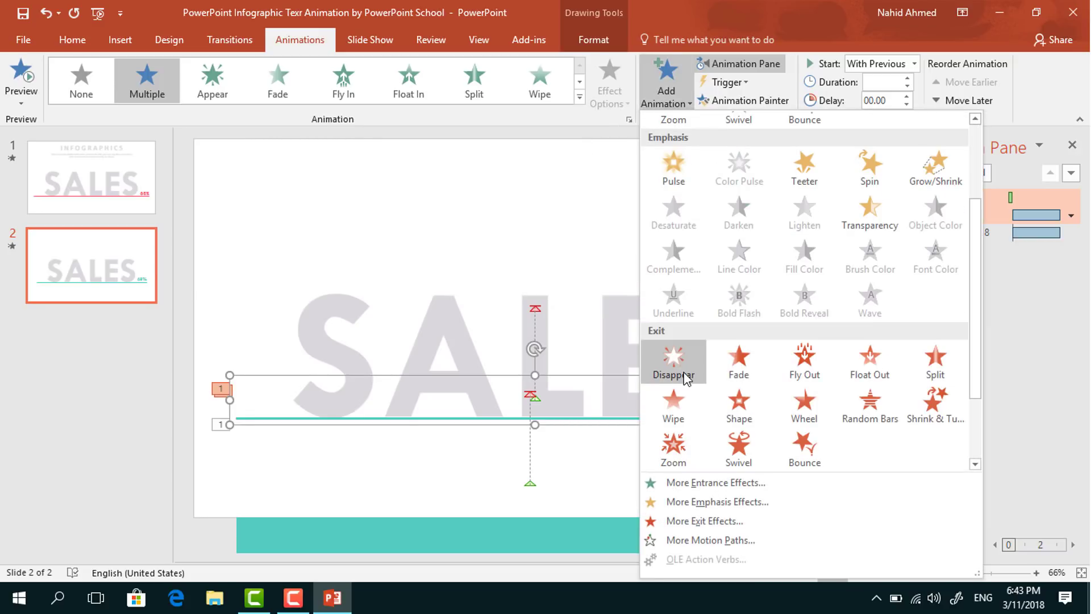
pyautogui.click(688, 378)
pyautogui.click(915, 63)
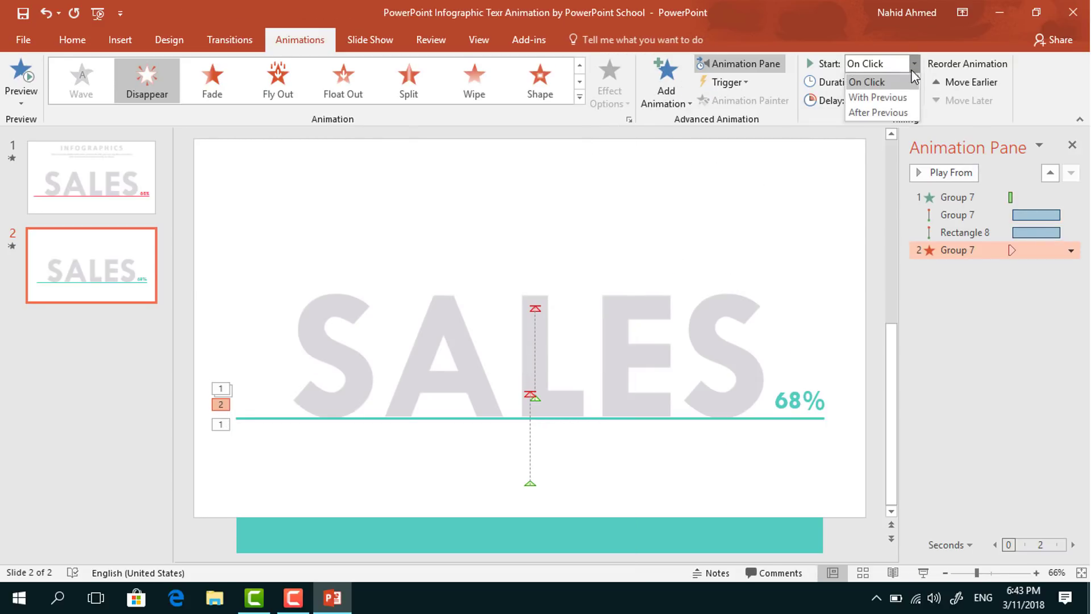
pyautogui.click(900, 112)
pyautogui.click(873, 207)
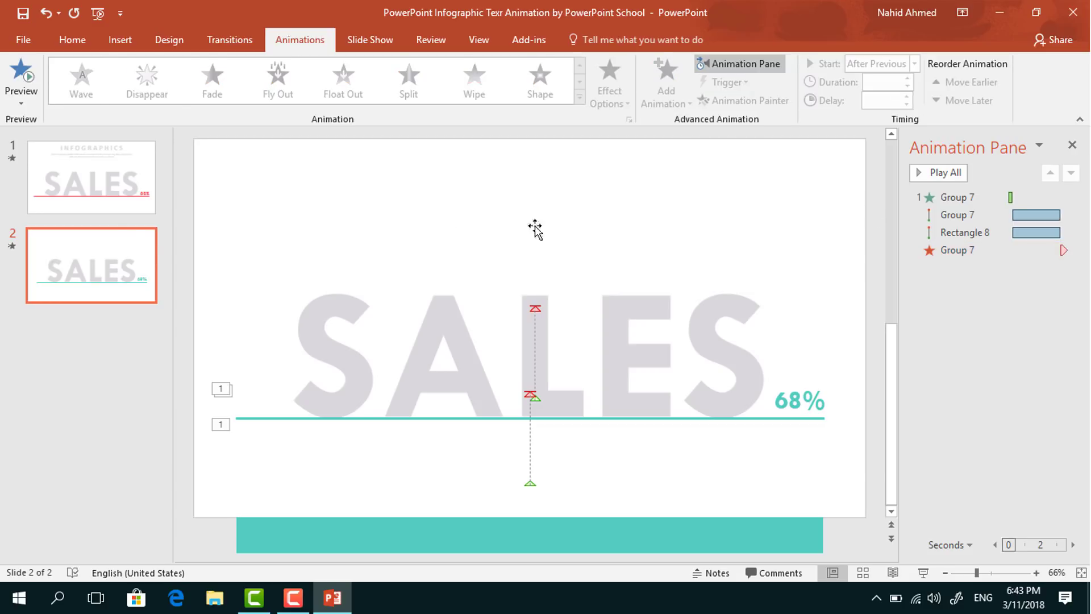
# Step: Copy the INFOGRAPHICS title and its subtitle text from slide 1 and paste them onto slide 2
pyautogui.click(86, 190)
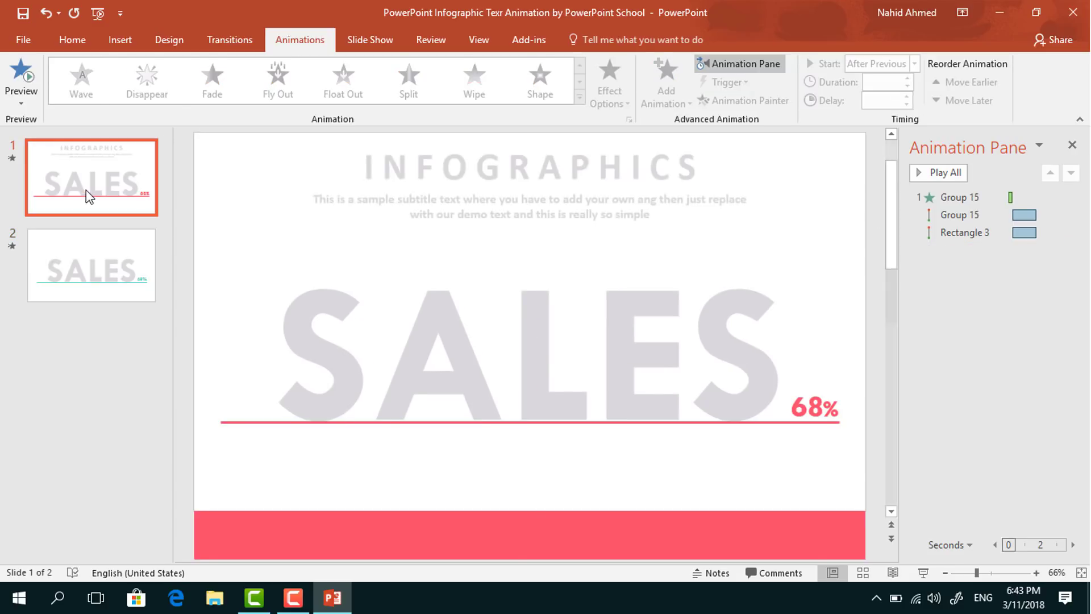
pyautogui.click(498, 143)
pyautogui.click(133, 267)
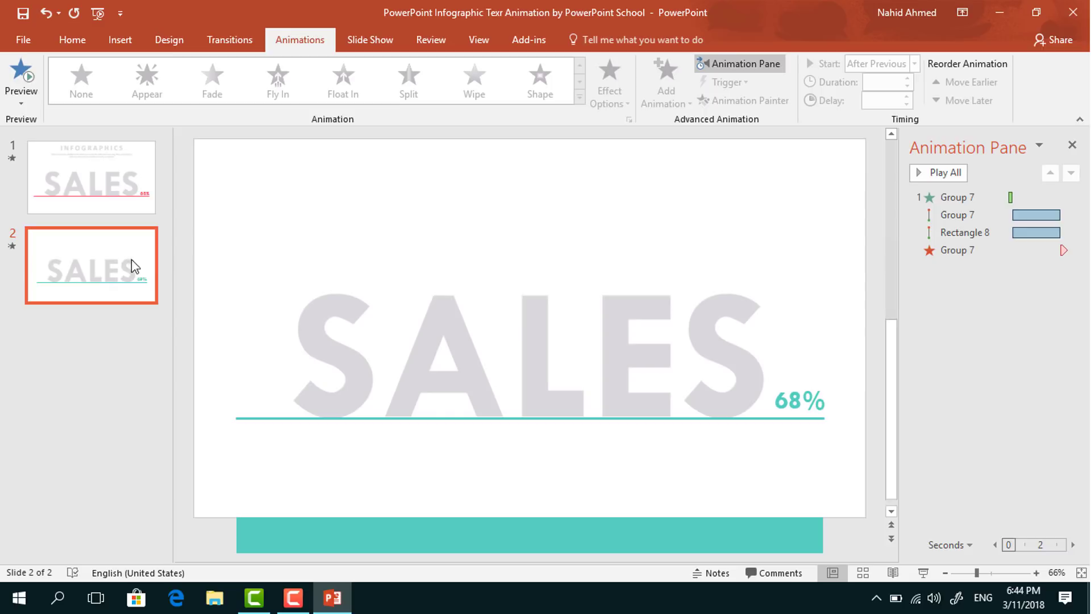
pyautogui.hotkey('ctrl', 'v')
pyautogui.click(874, 350)
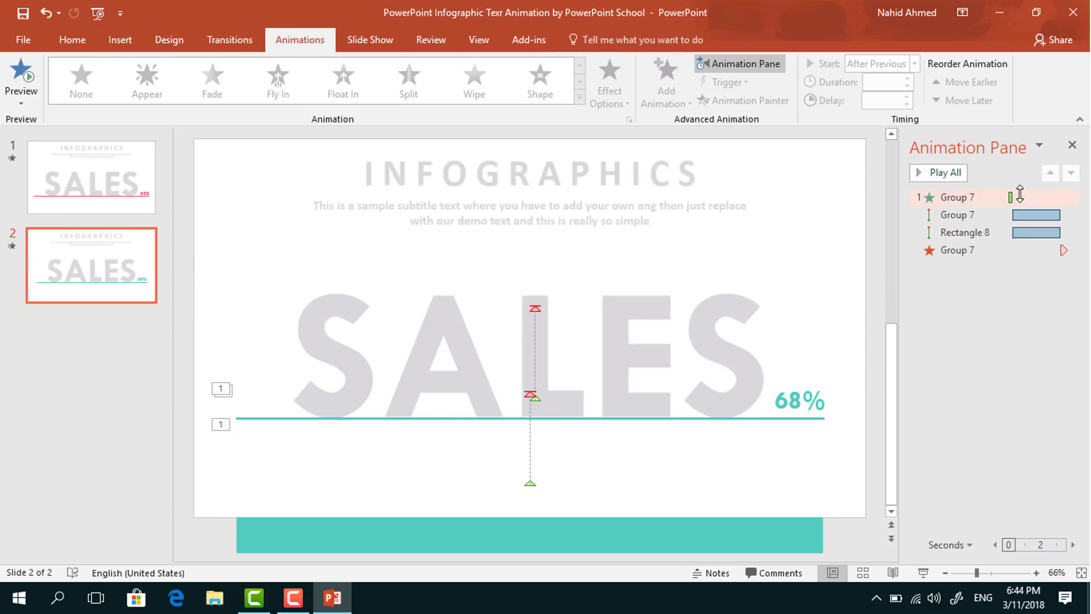